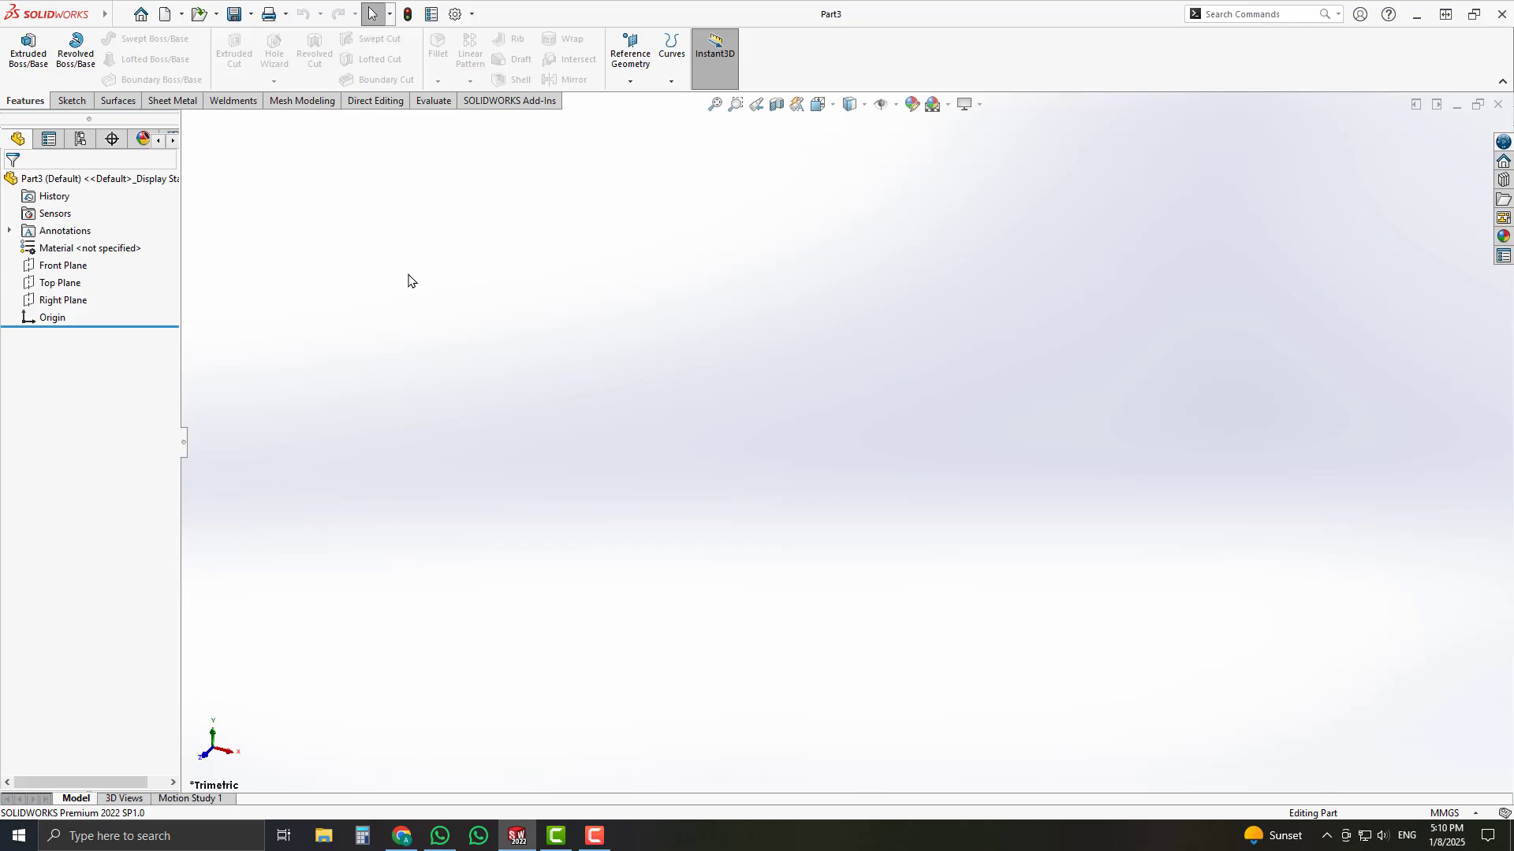
Step: Sketch a circle centred on the origin on the Top Plane and close the sketch
{"action": "left_click", "coordinate": [94, 286]}
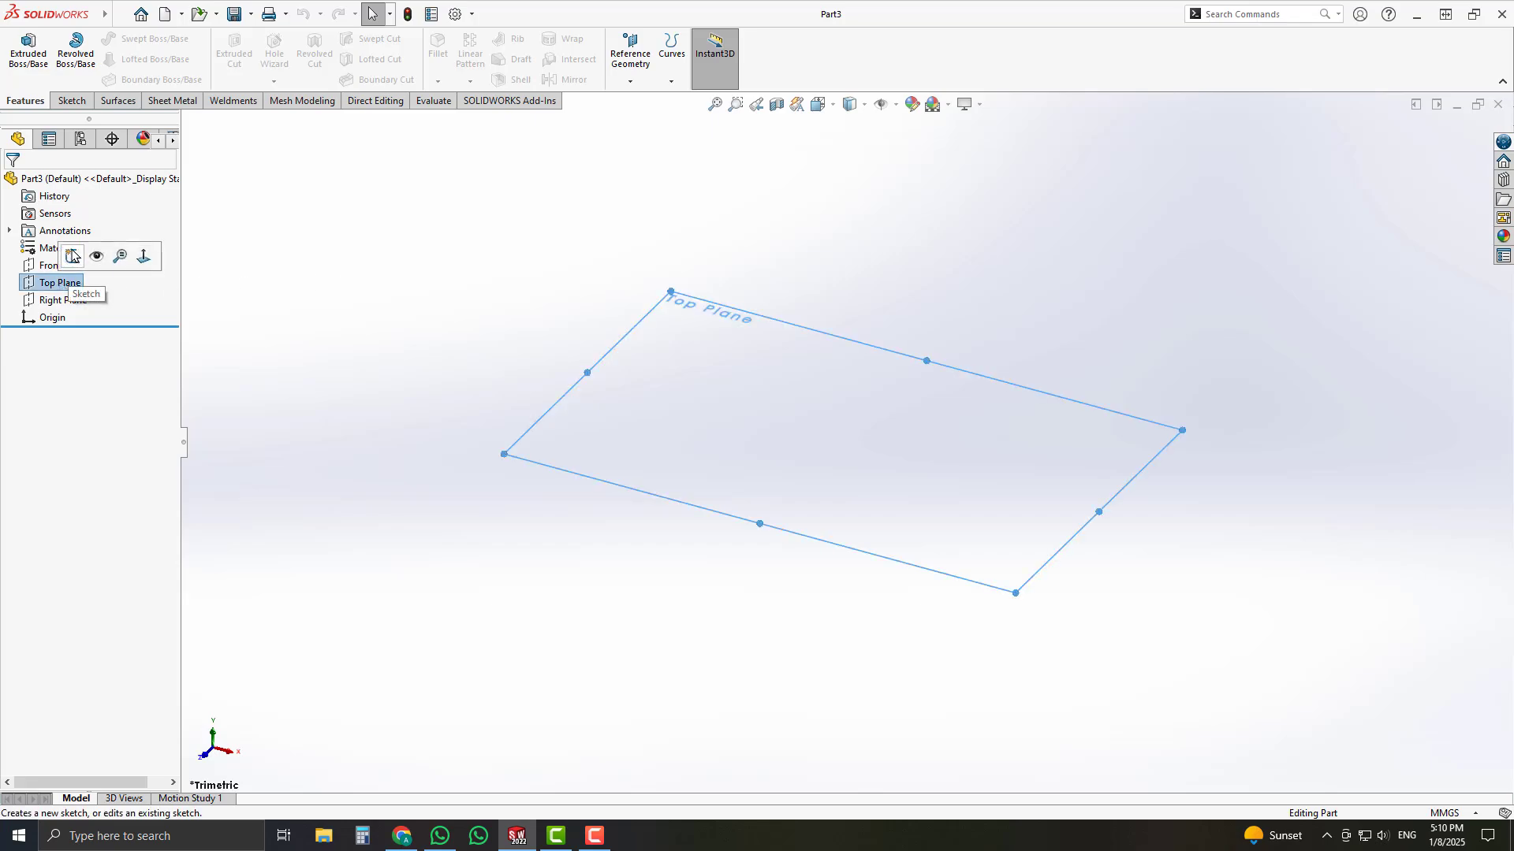
{"action": "left_click", "coordinate": [81, 255]}
{"action": "right_click_drag", "start_coordinate": [888, 412], "coordinate": [877, 454]}
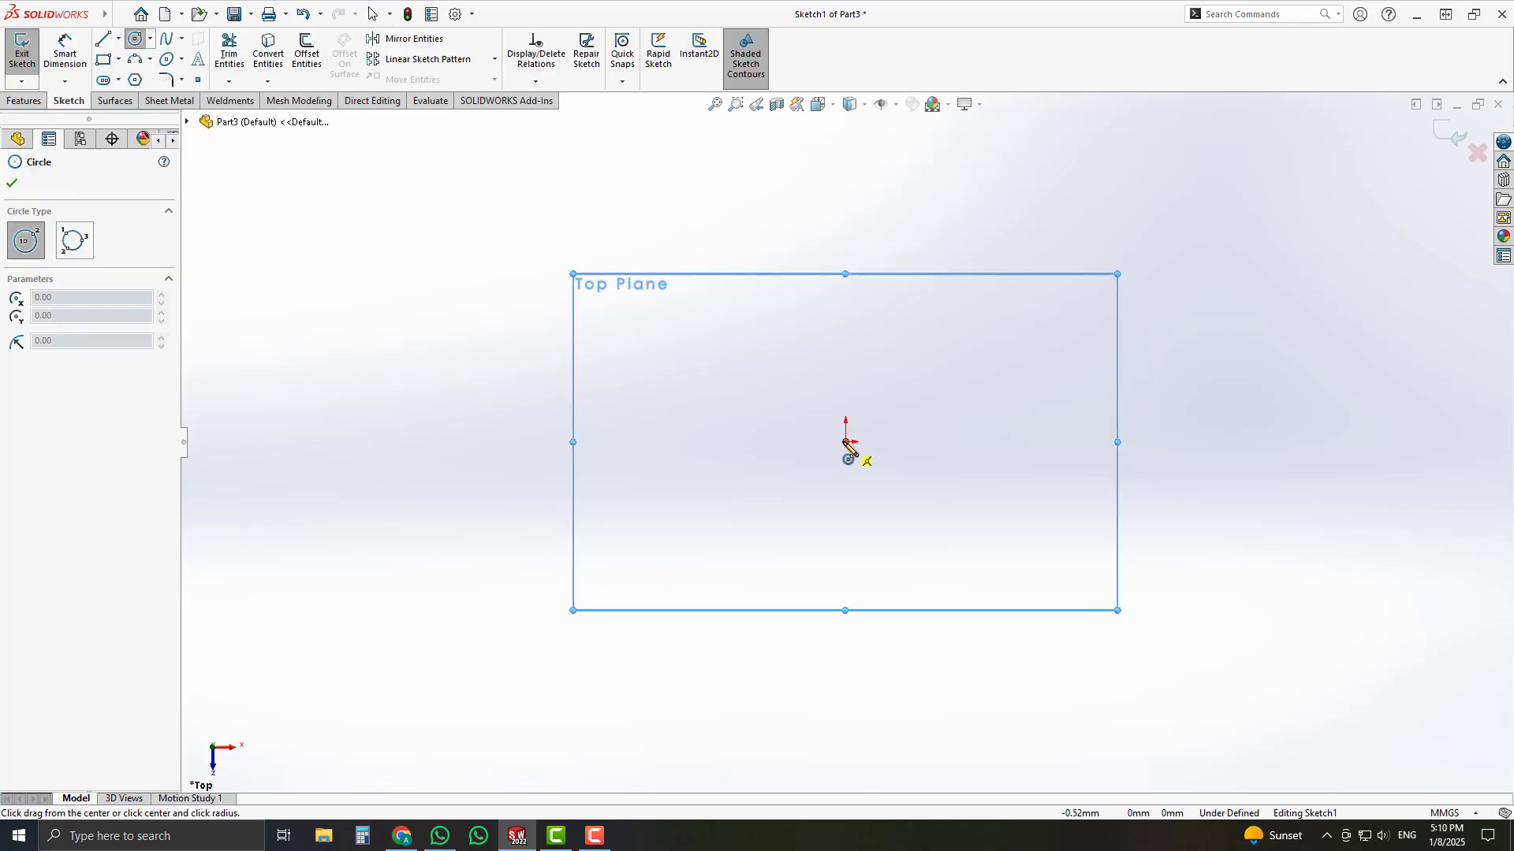
{"action": "left_click", "coordinate": [845, 441]}
{"action": "left_click", "coordinate": [900, 430]}
{"action": "key", "text": "Escape"}
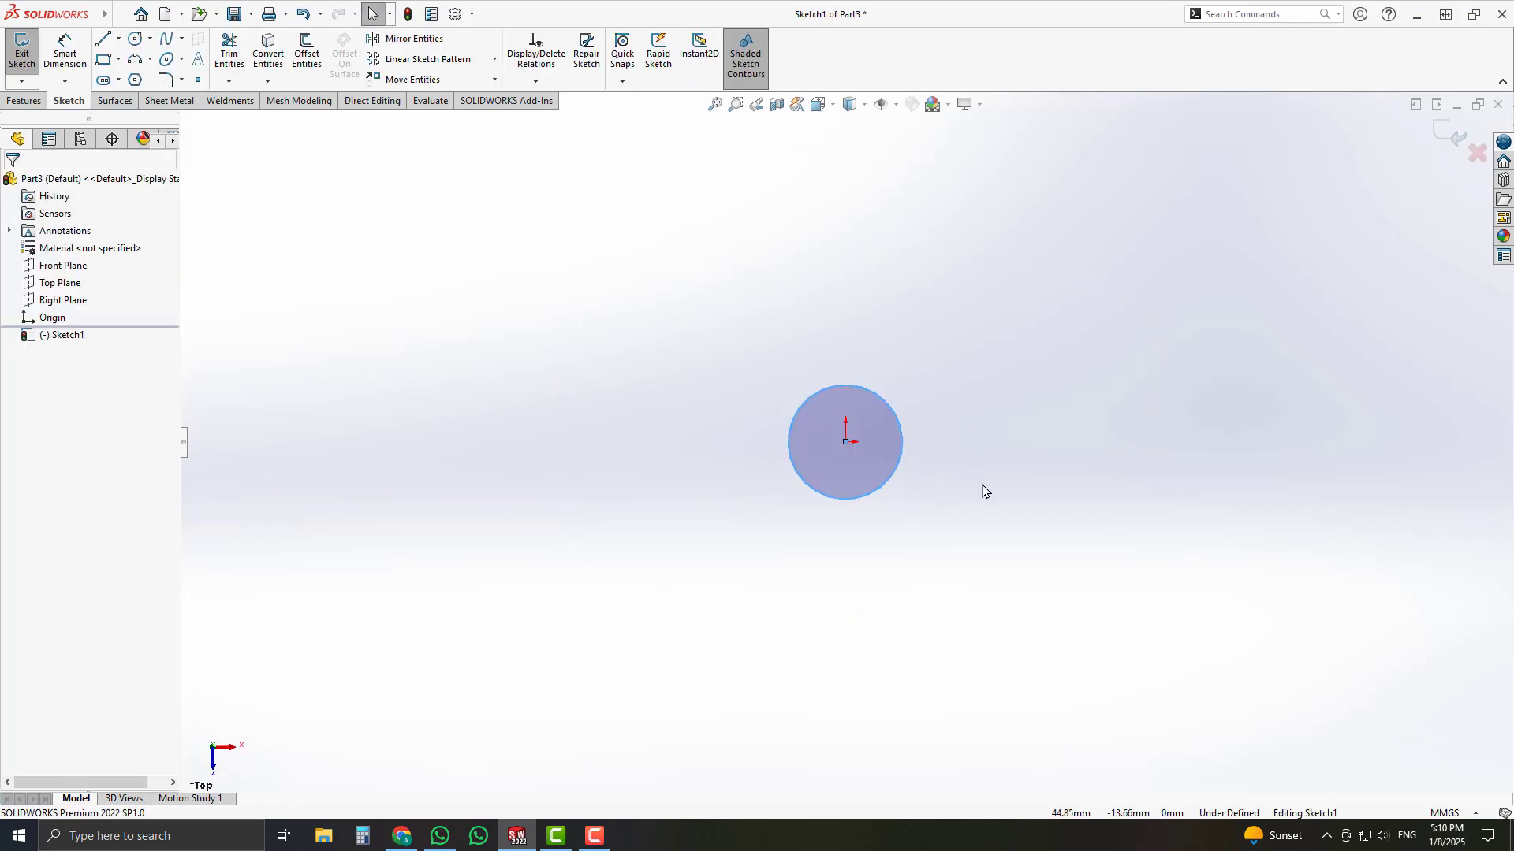
{"action": "double_click", "coordinate": [980, 495]}
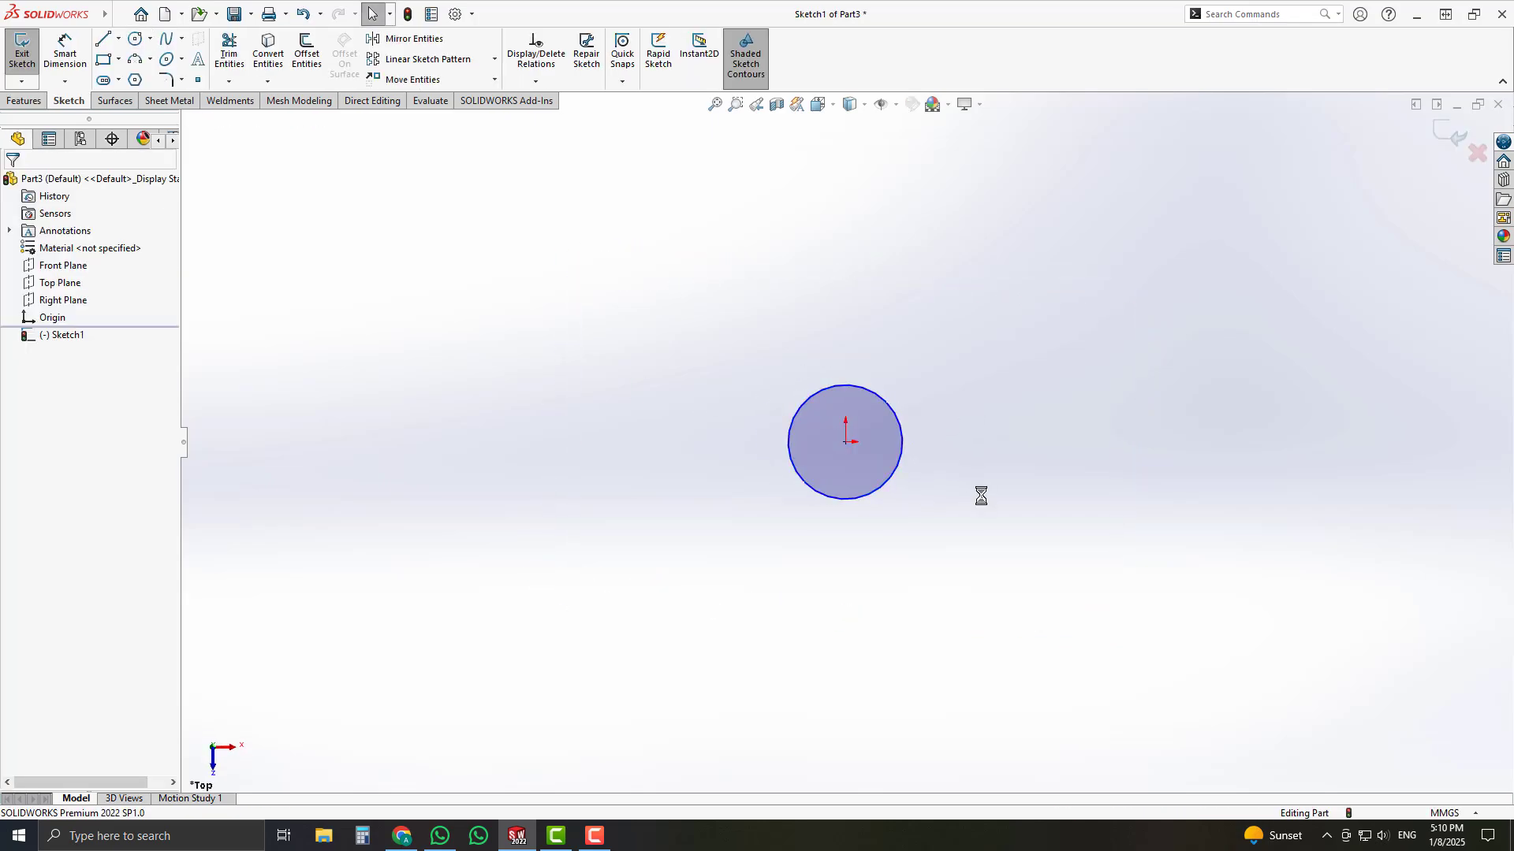
Step: Open a sketch on the Front Plane and draw a vertical line about 85 mm long upward from the origin
{"action": "left_click", "coordinate": [77, 262]}
{"action": "left_click", "coordinate": [89, 244]}
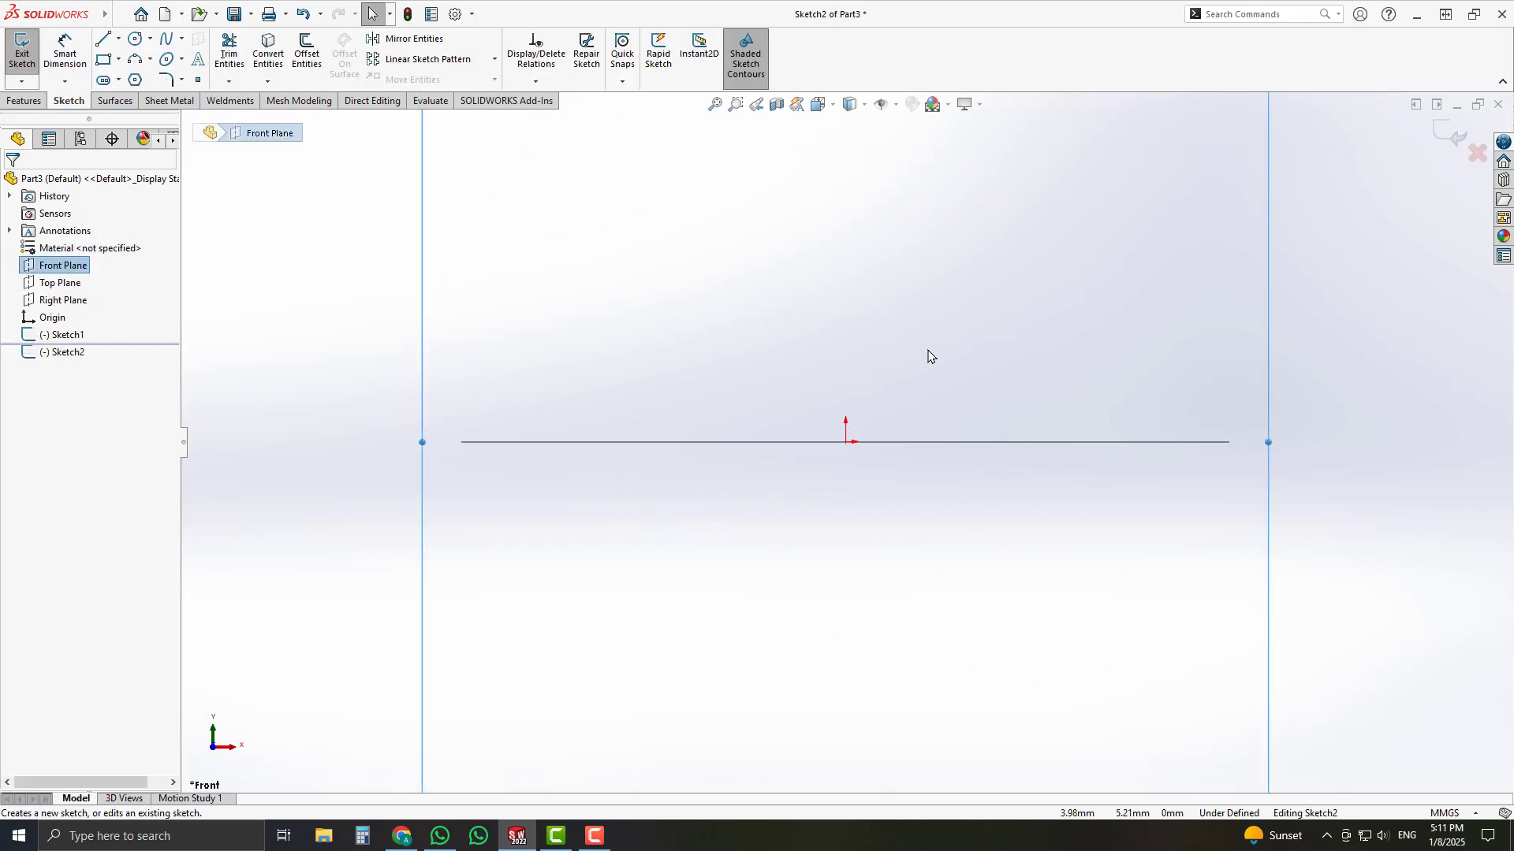
{"action": "key", "text": "l"}
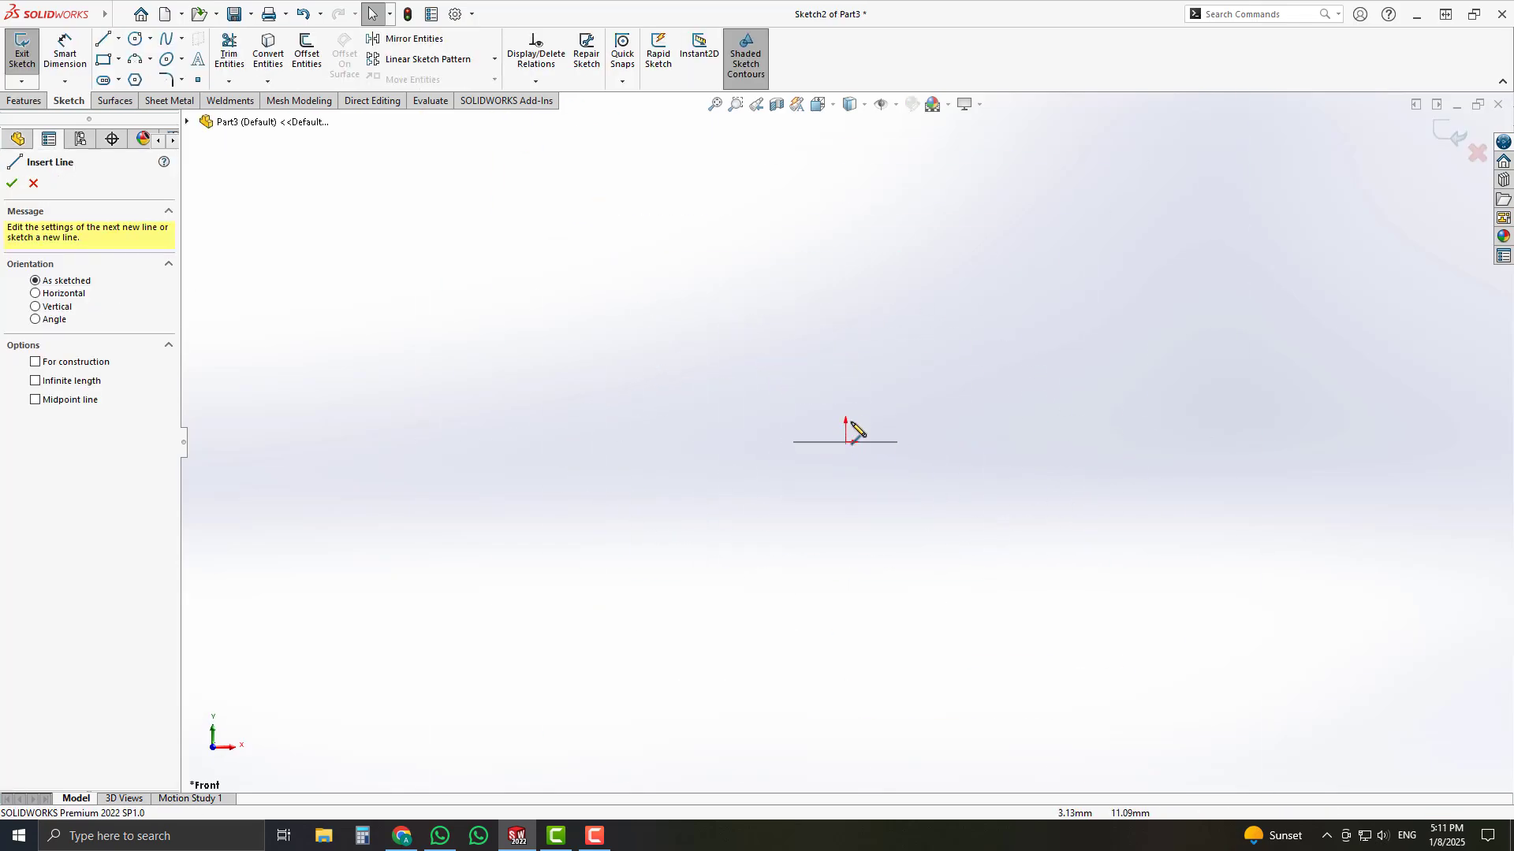
{"action": "left_click", "coordinate": [846, 441]}
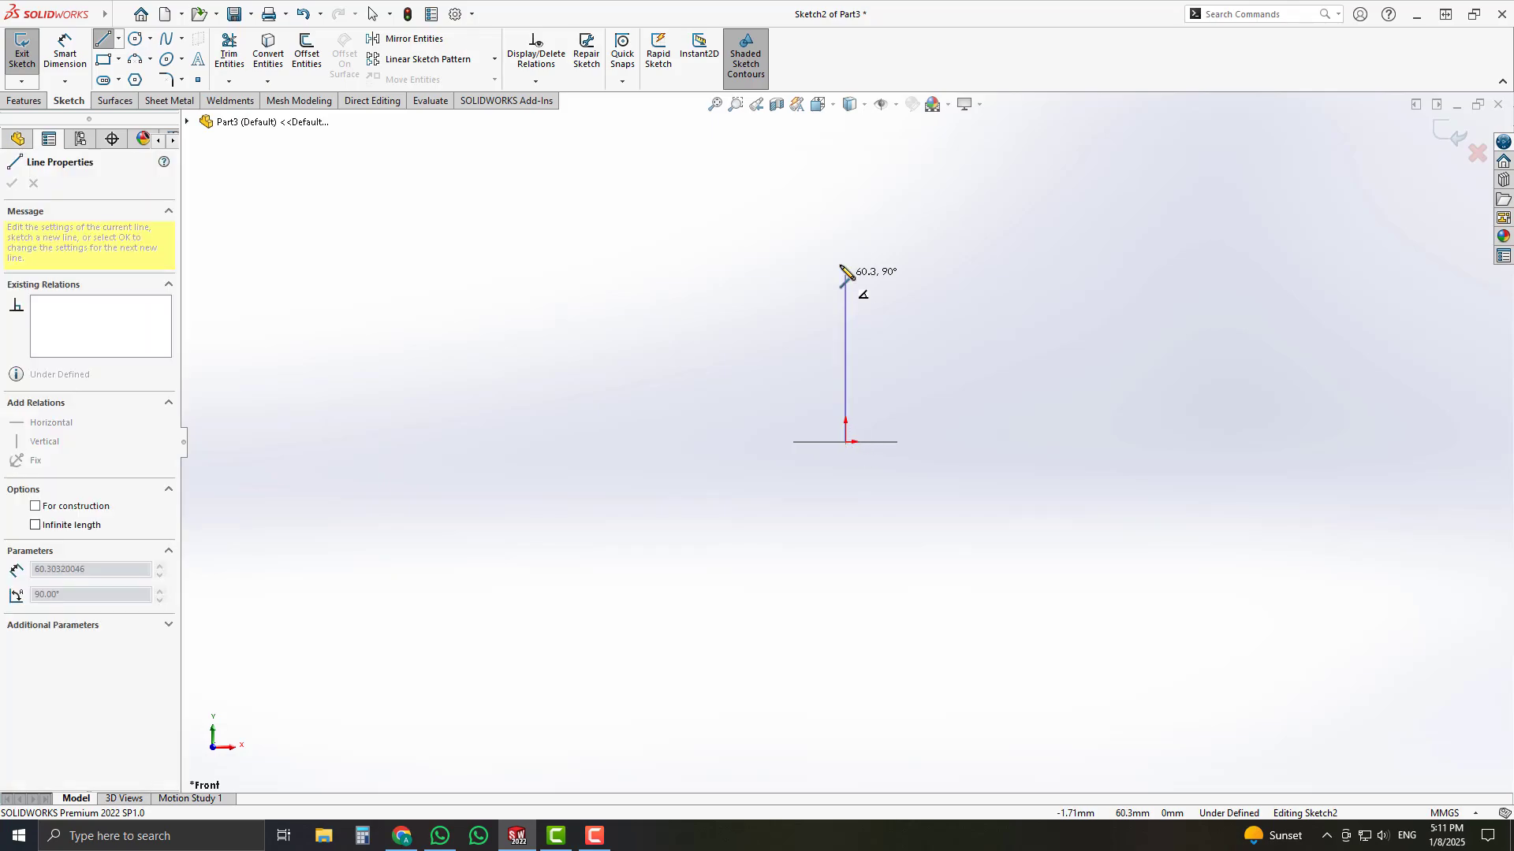
{"action": "left_click", "coordinate": [846, 207]}
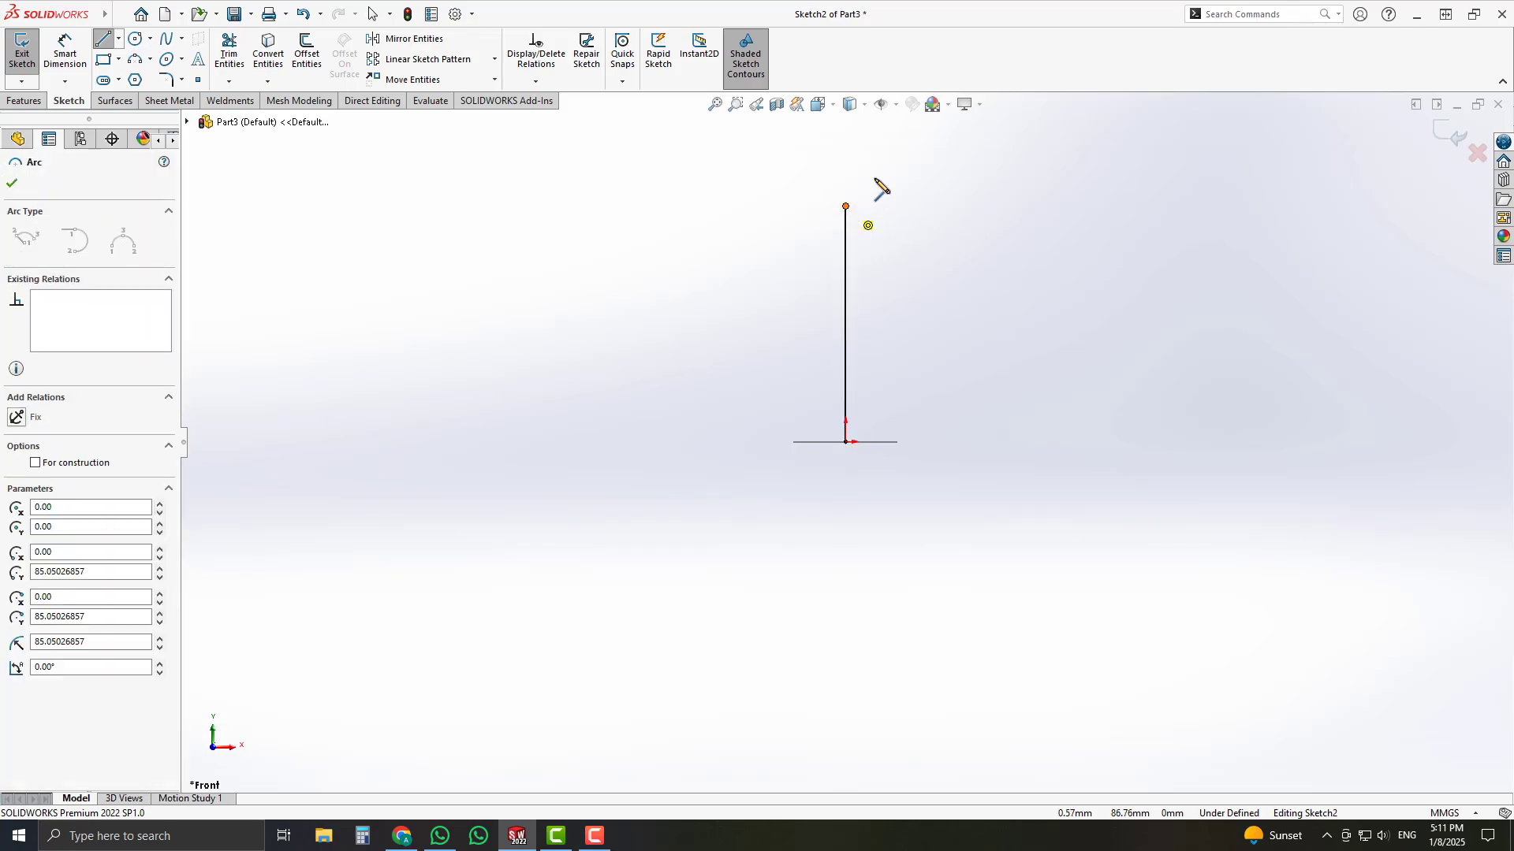
Step: Extend the vertical line with a tangent arc and a horizontal line, and close the path sketch
{"action": "left_click", "coordinate": [938, 115]}
{"action": "left_click", "coordinate": [1203, 115]}
{"action": "key", "text": "Escape"}
{"action": "key", "text": "Escape"}
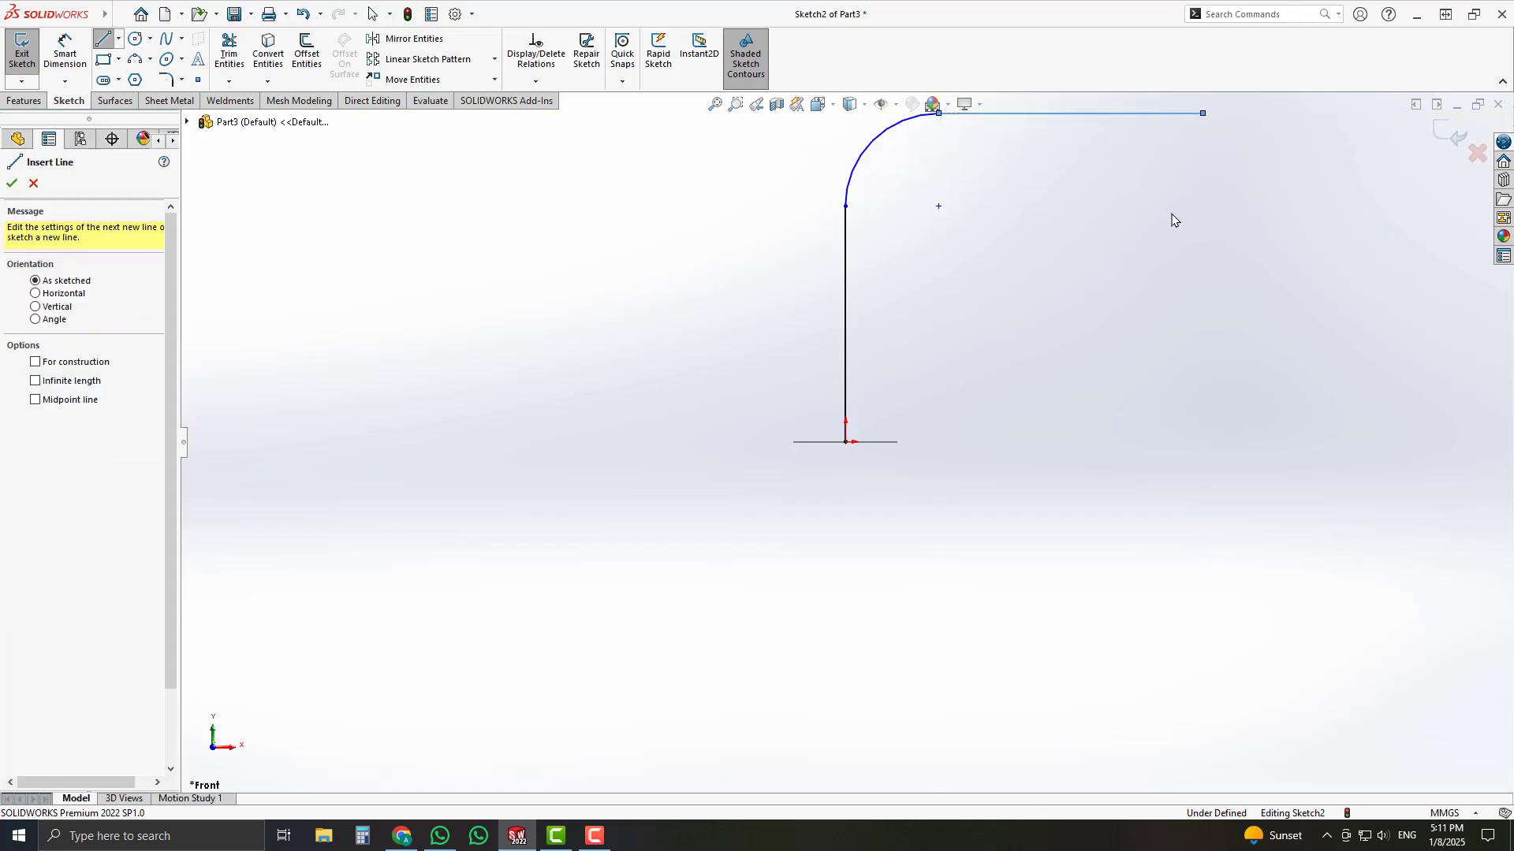
{"action": "scroll", "coordinate": [1123, 369], "scroll_direction": "up", "scroll_amount": 2}
{"action": "mouse_move", "coordinate": [1122, 368]}
{"action": "middle_mouse_down"}
{"action": "mouse_move", "coordinate": [1054, 395]}
{"action": "mouse_move", "coordinate": [953, 389]}
{"action": "middle_mouse_up"}
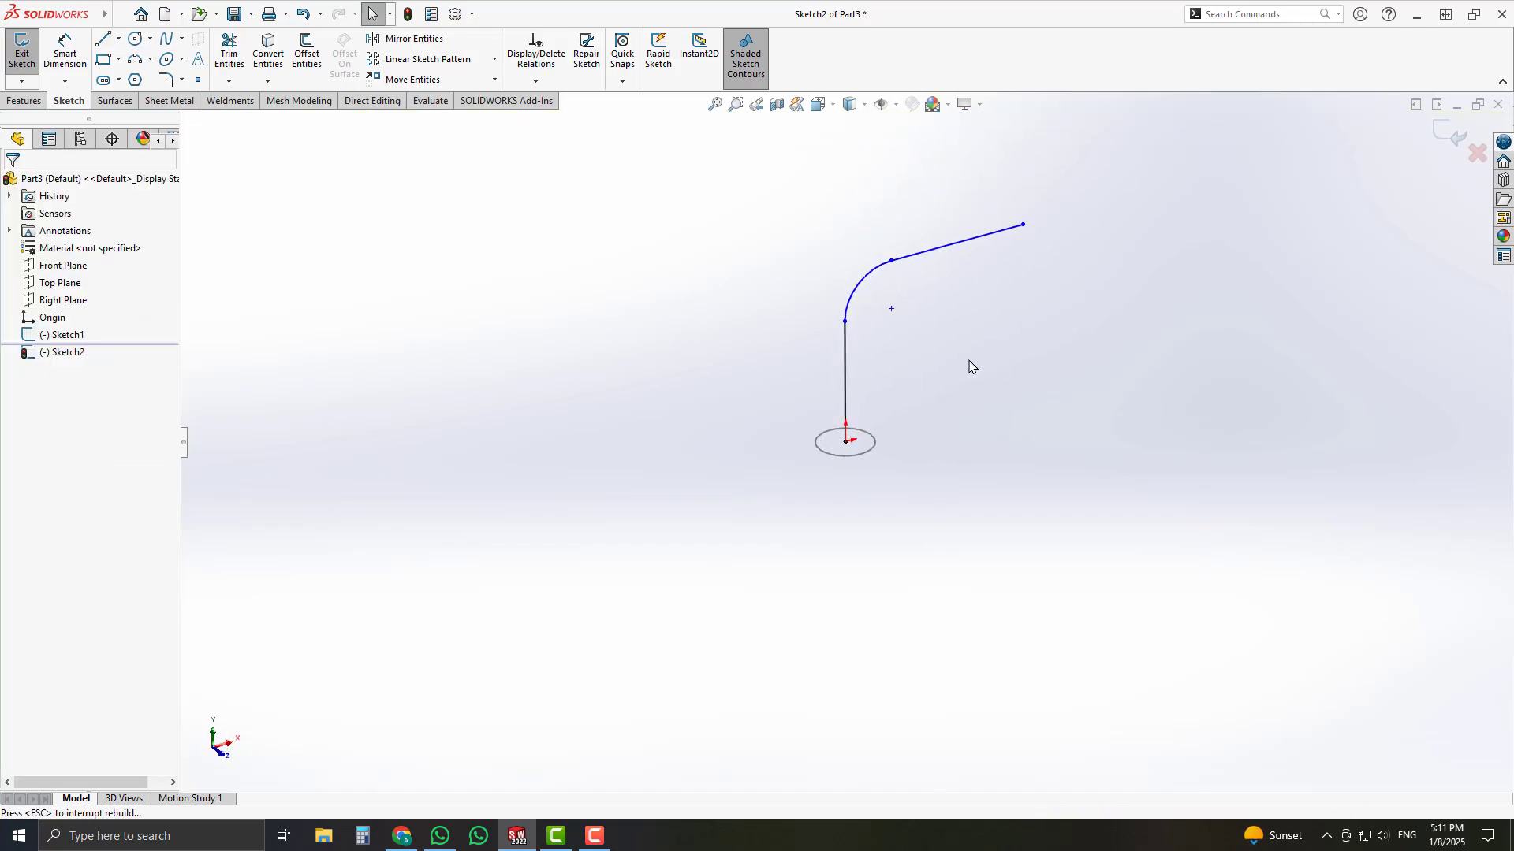
{"action": "key", "text": "ctrl+b"}
Step: Create a swept boss using the circle sketch as the profile and the bent line sketch as the path
{"action": "left_click", "coordinate": [151, 39]}
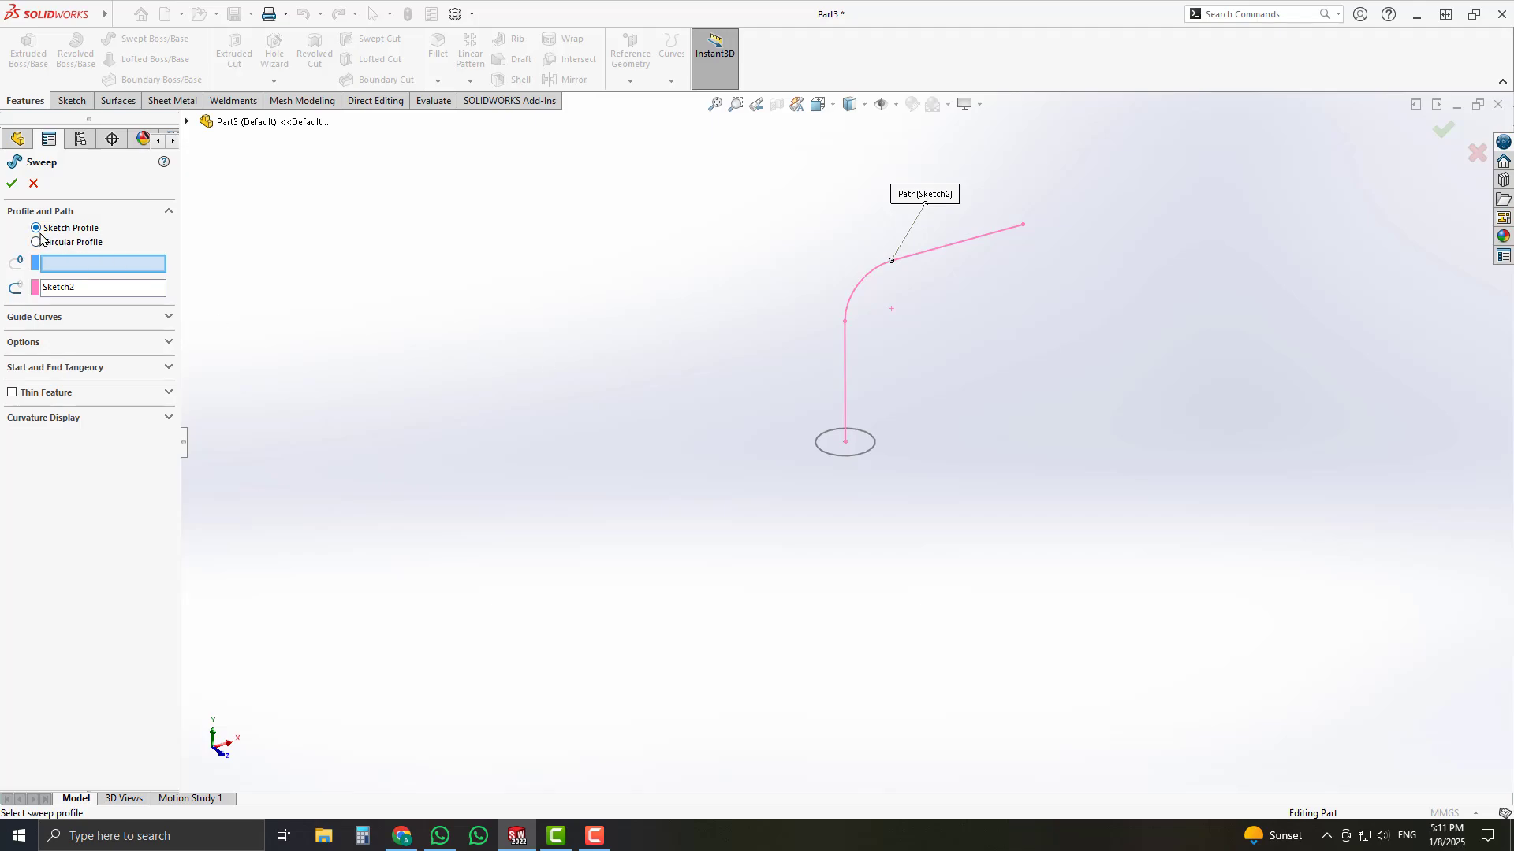
{"action": "right_click", "coordinate": [76, 289]}
{"action": "left_click", "coordinate": [111, 295]}
{"action": "left_click", "coordinate": [74, 265]}
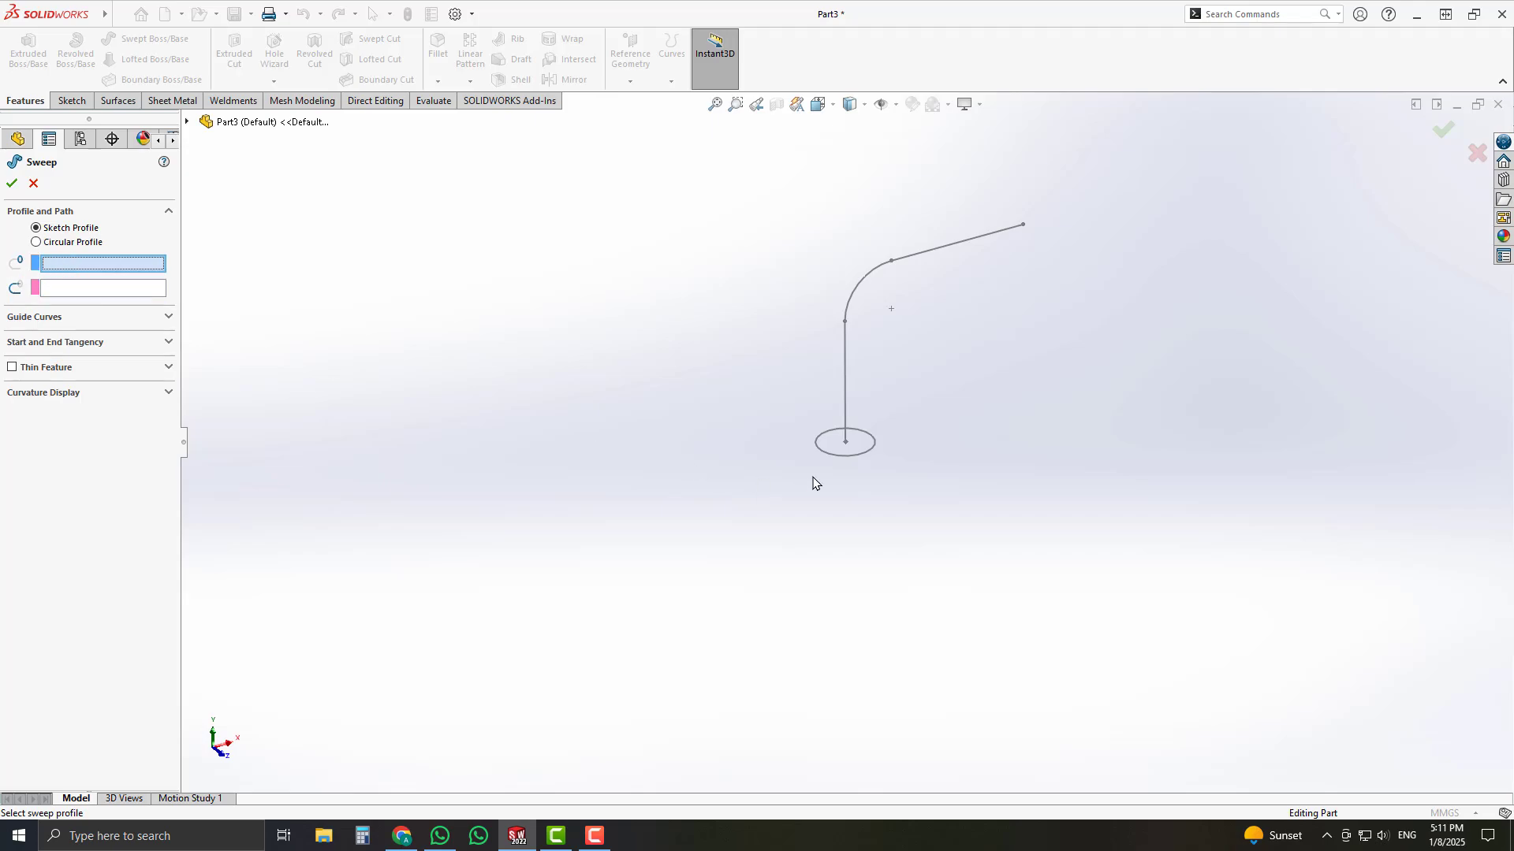
{"action": "left_click", "coordinate": [845, 457]}
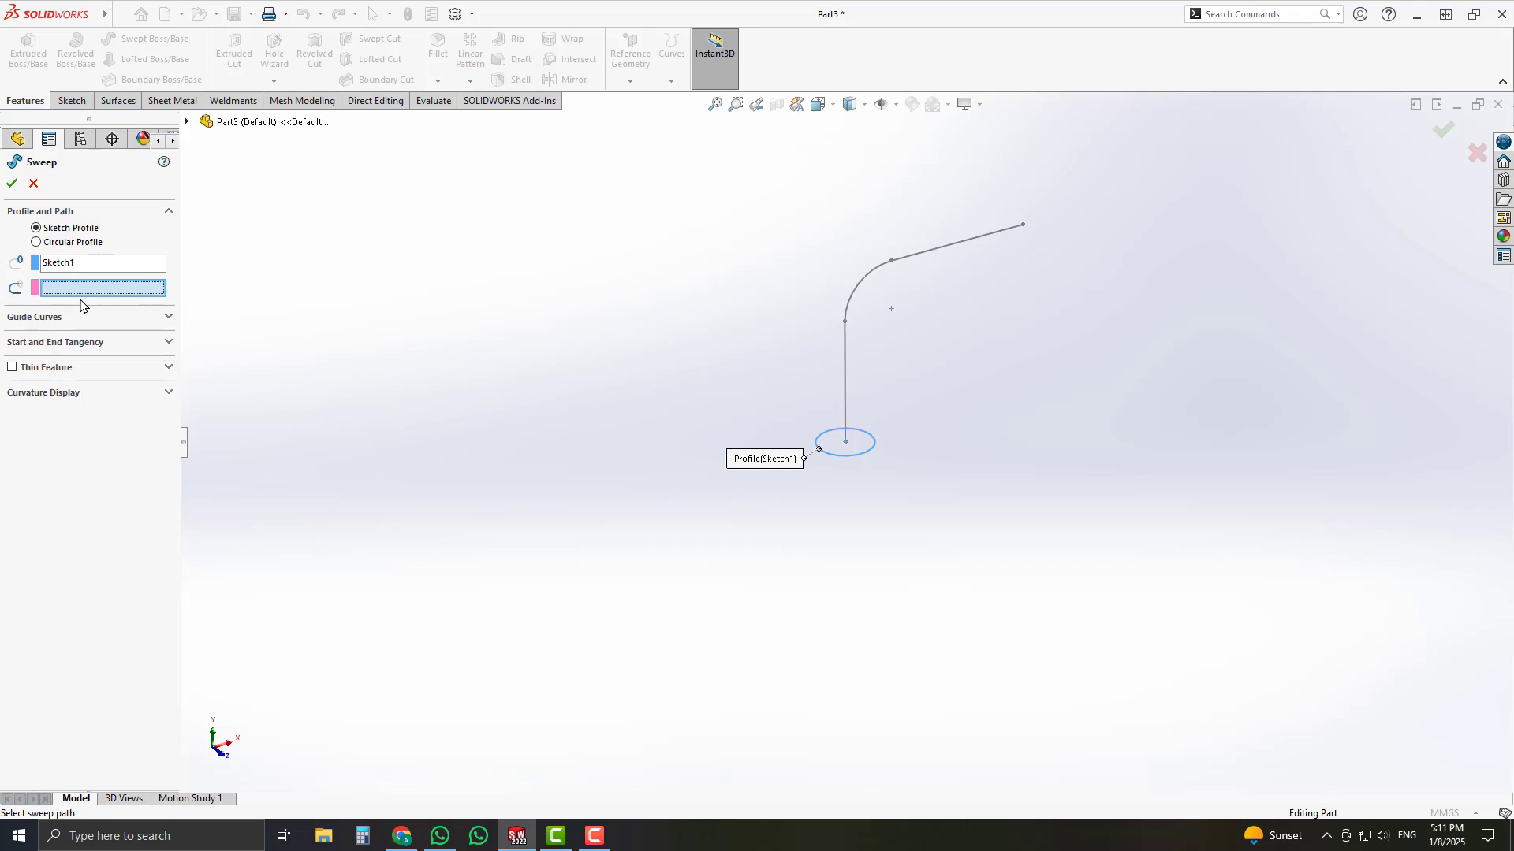
{"action": "left_click", "coordinate": [857, 297]}
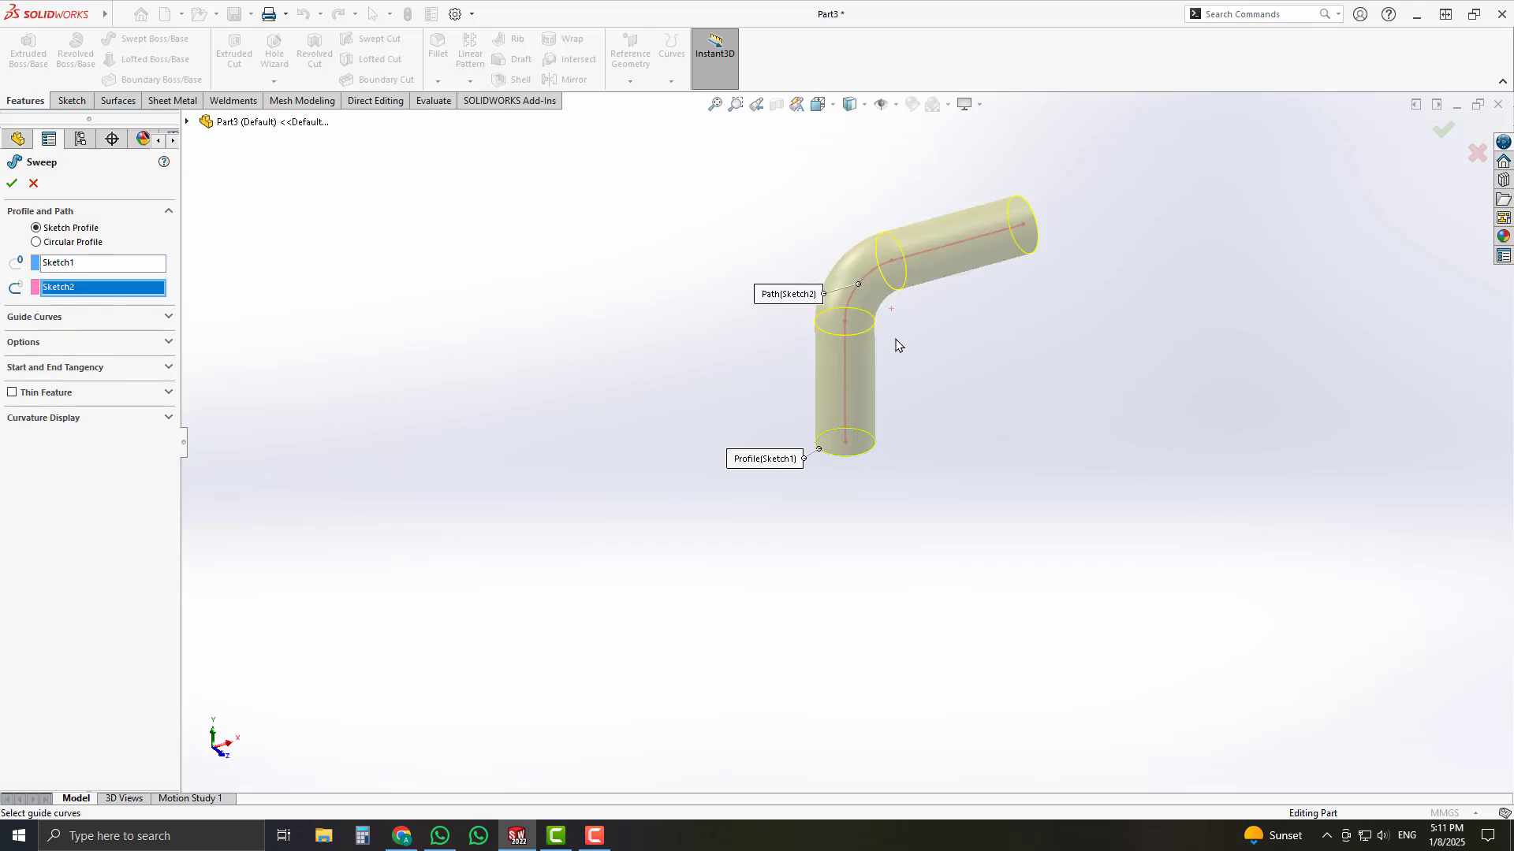
{"action": "left_click", "coordinate": [12, 182]}
{"action": "middle_click_drag", "start_coordinate": [1021, 496], "coordinate": [972, 338]}
{"action": "scroll", "coordinate": [960, 348], "scroll_direction": "down", "scroll_amount": 3}
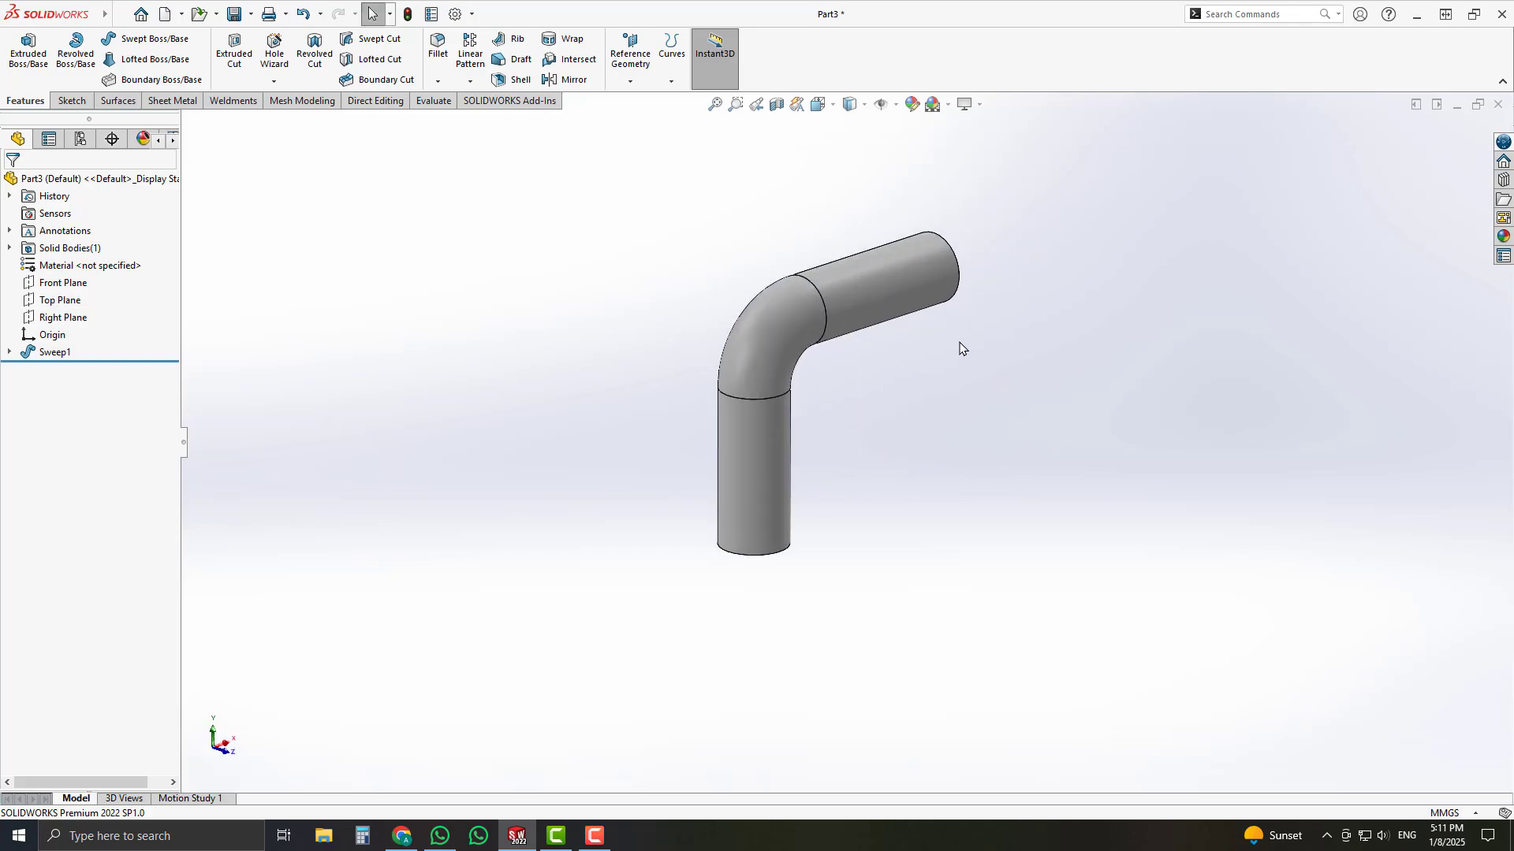
{"action": "middle_click_drag", "start_coordinate": [915, 446], "coordinate": [886, 428]}
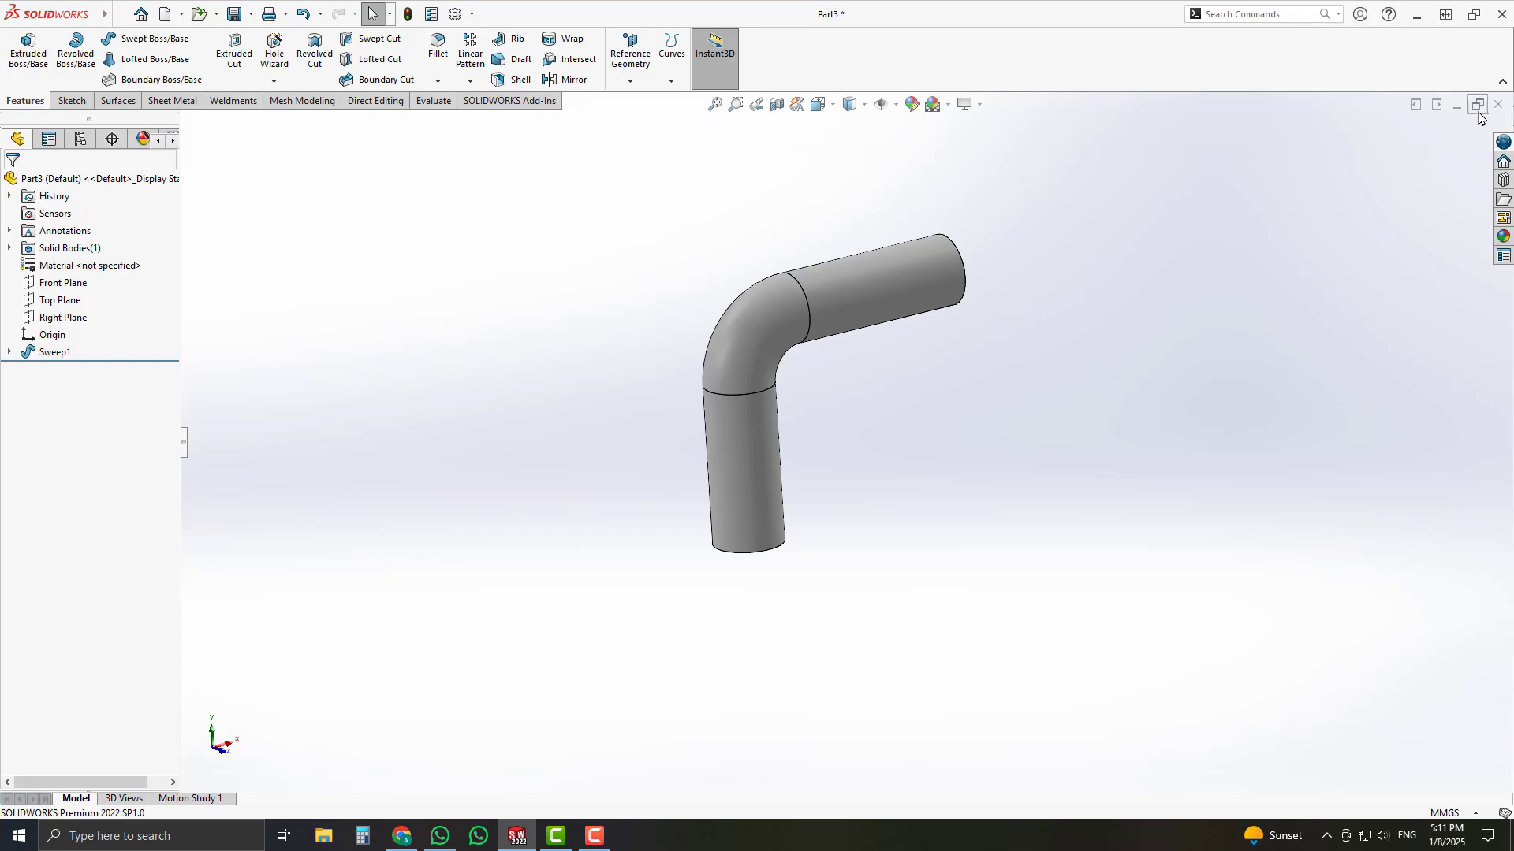
Step: Delete the sweep feature together with its circle and path sketches
{"action": "right_click", "coordinate": [60, 354]}
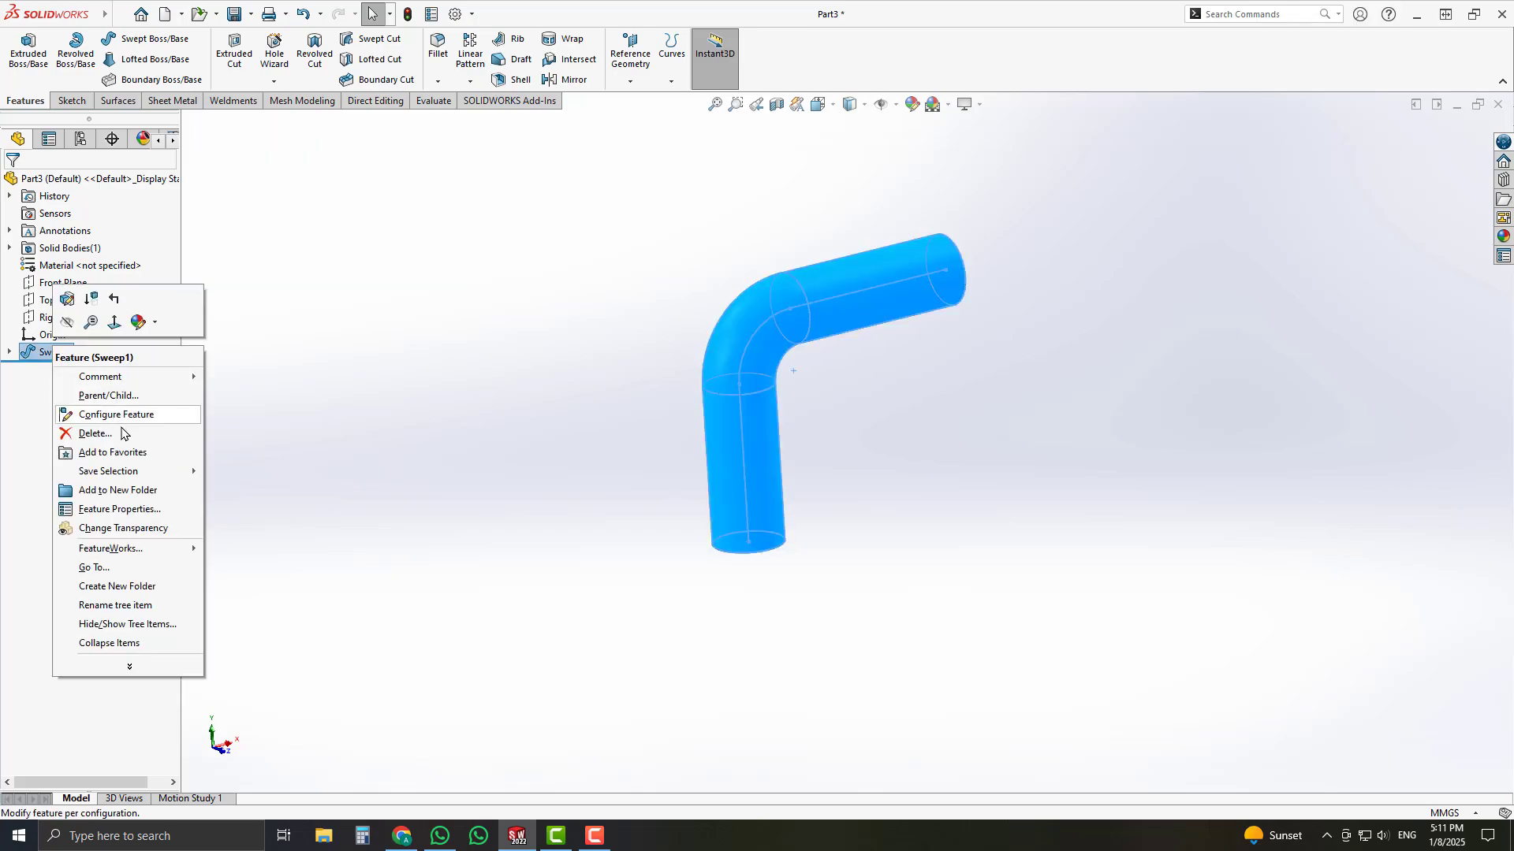
{"action": "left_click", "coordinate": [94, 433]}
{"action": "left_click", "coordinate": [62, 334], "text": "ctrl"}
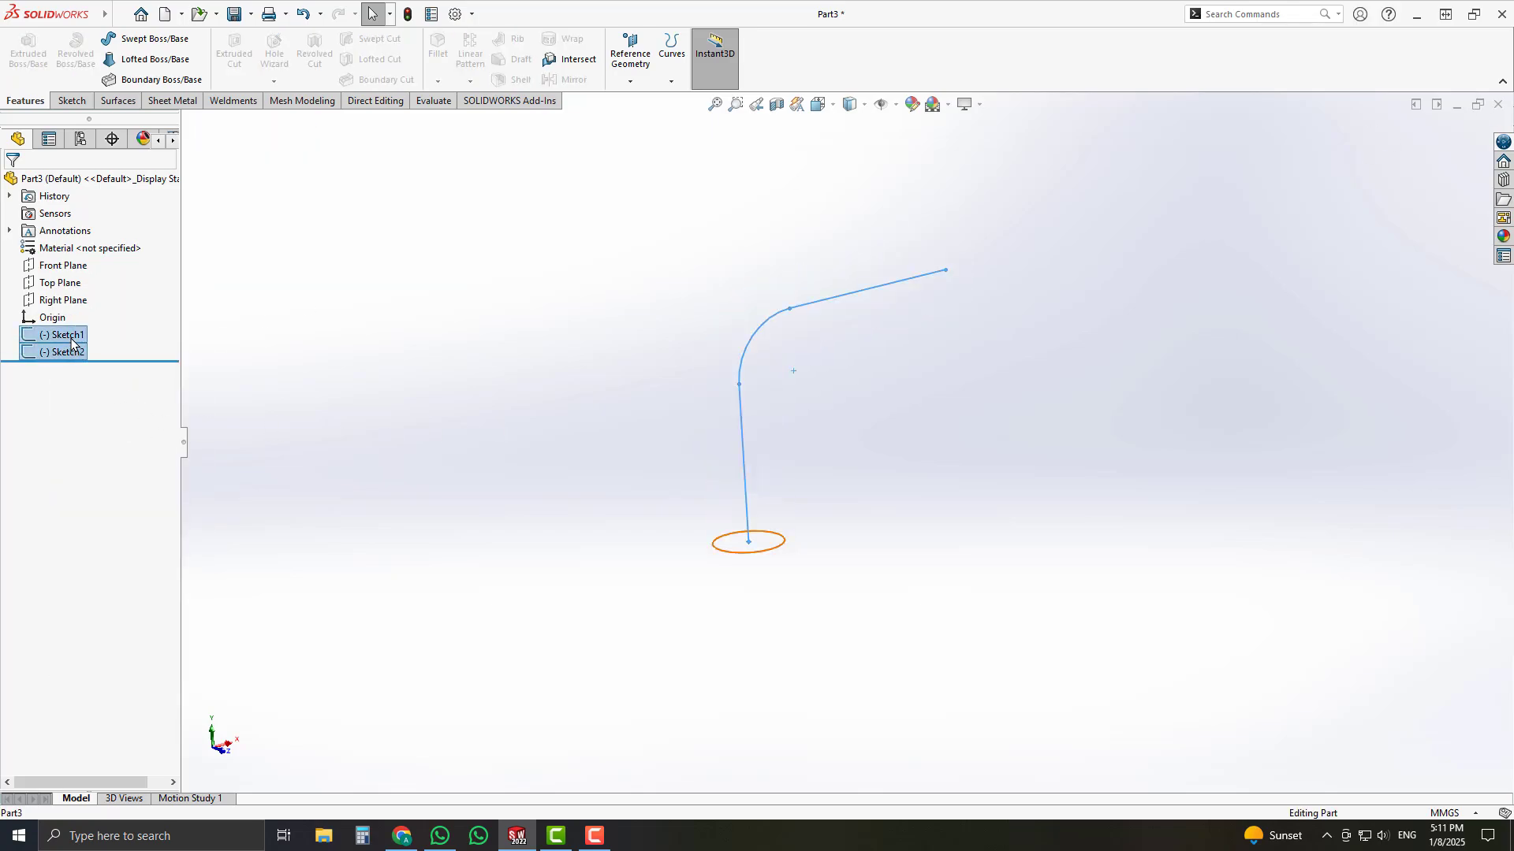
{"action": "right_click", "coordinate": [64, 335]}
{"action": "left_click", "coordinate": [94, 387]}
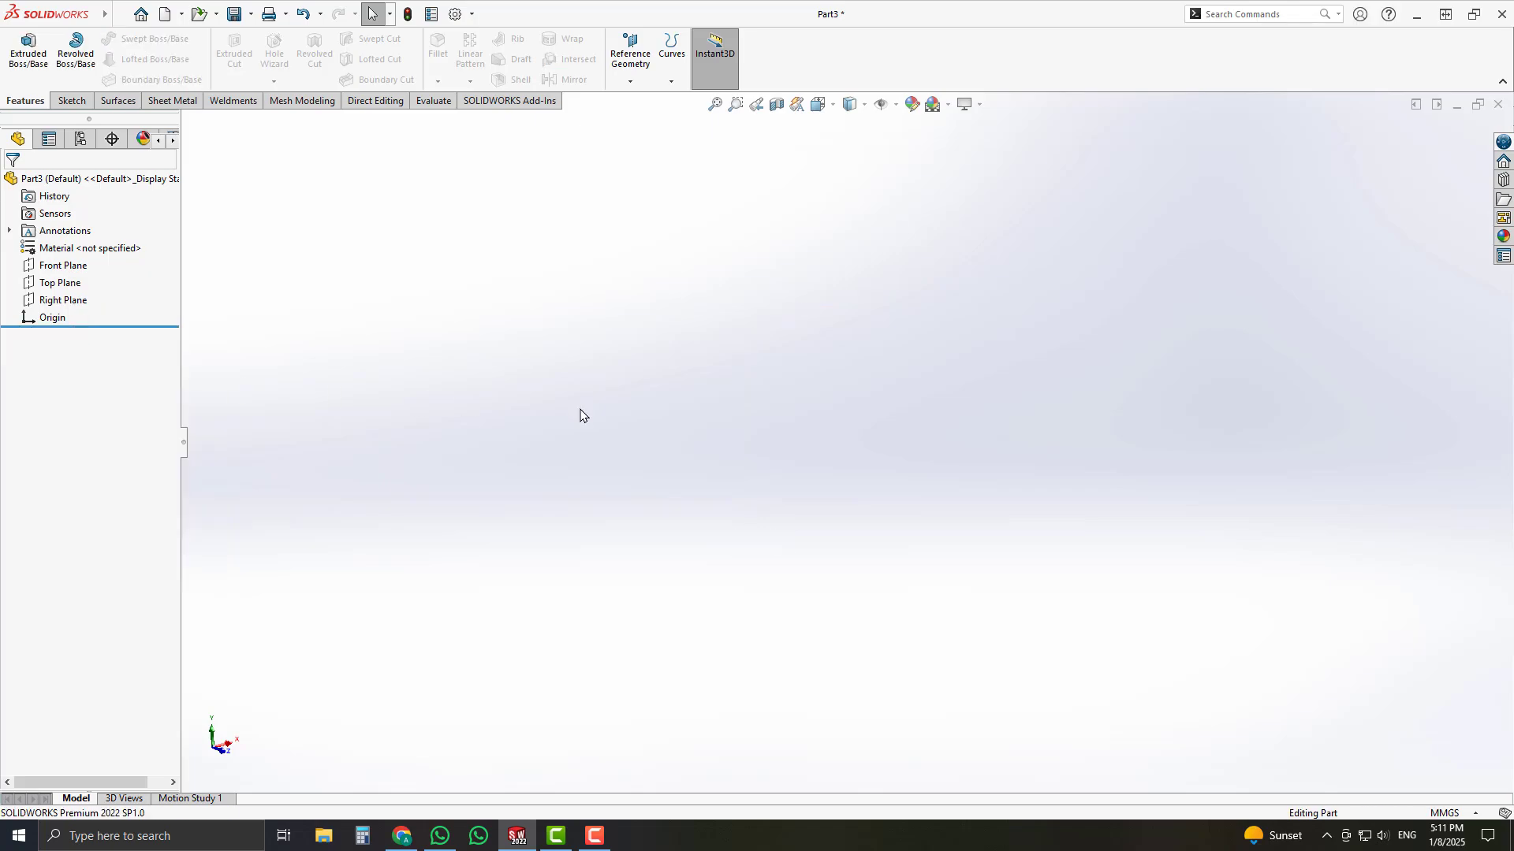
Step: Sketch a new circle centred on the origin on the Top Plane and exit the sketch
{"action": "left_click", "coordinate": [69, 286]}
{"action": "left_click", "coordinate": [83, 263]}
{"action": "right_click_drag", "start_coordinate": [932, 396], "coordinate": [1044, 439]}
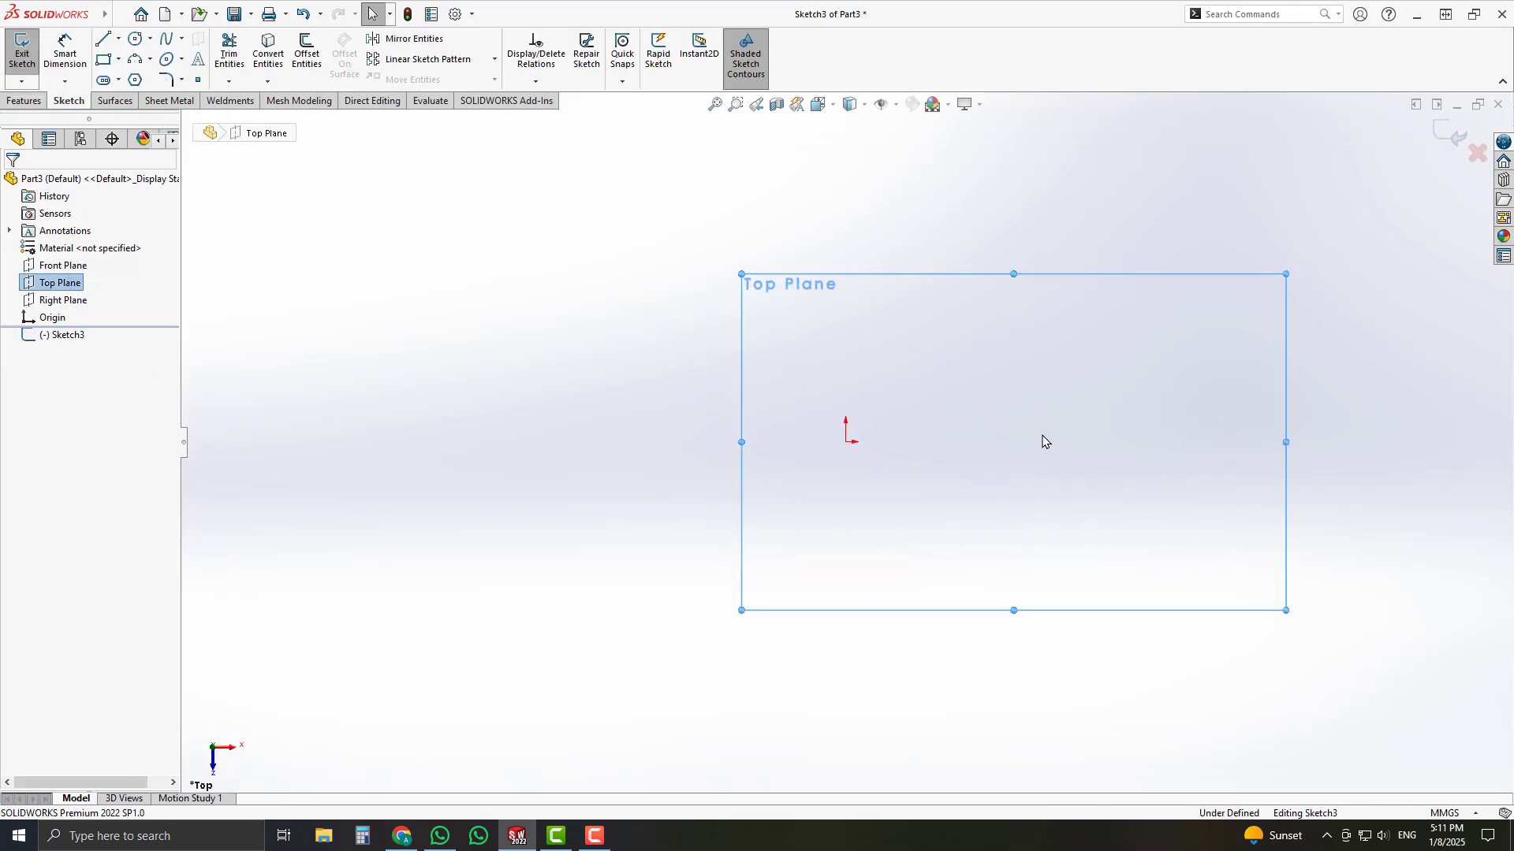
{"action": "left_click", "coordinate": [846, 442]}
{"action": "left_click", "coordinate": [935, 439]}
{"action": "key", "text": "Escape"}
{"action": "scroll", "coordinate": [949, 471], "scroll_direction": "up", "scroll_amount": 3}
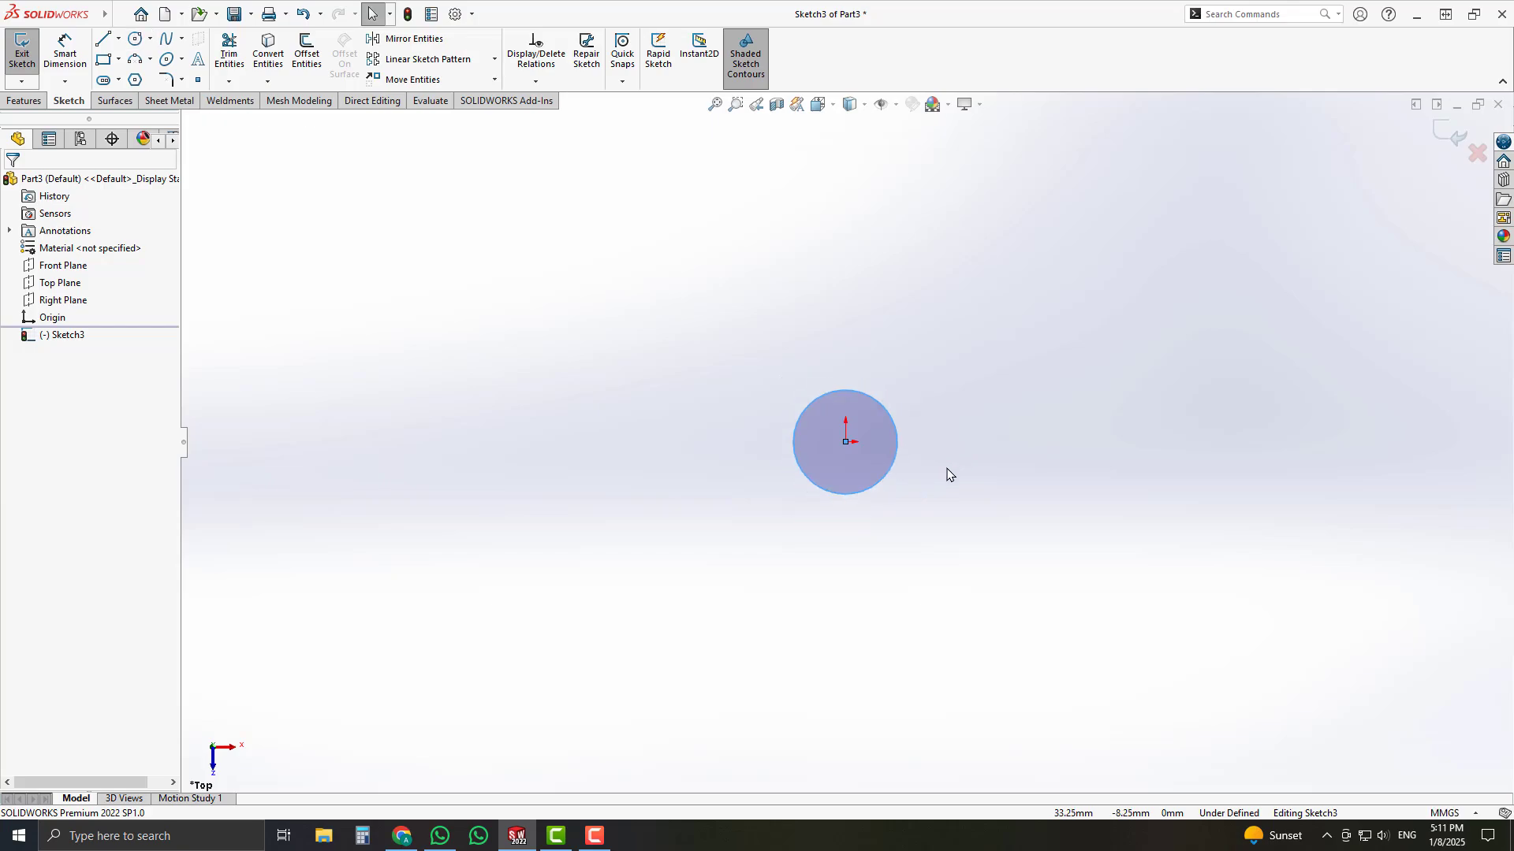
{"action": "middle_click_drag", "start_coordinate": [972, 452], "coordinate": [1003, 476]}
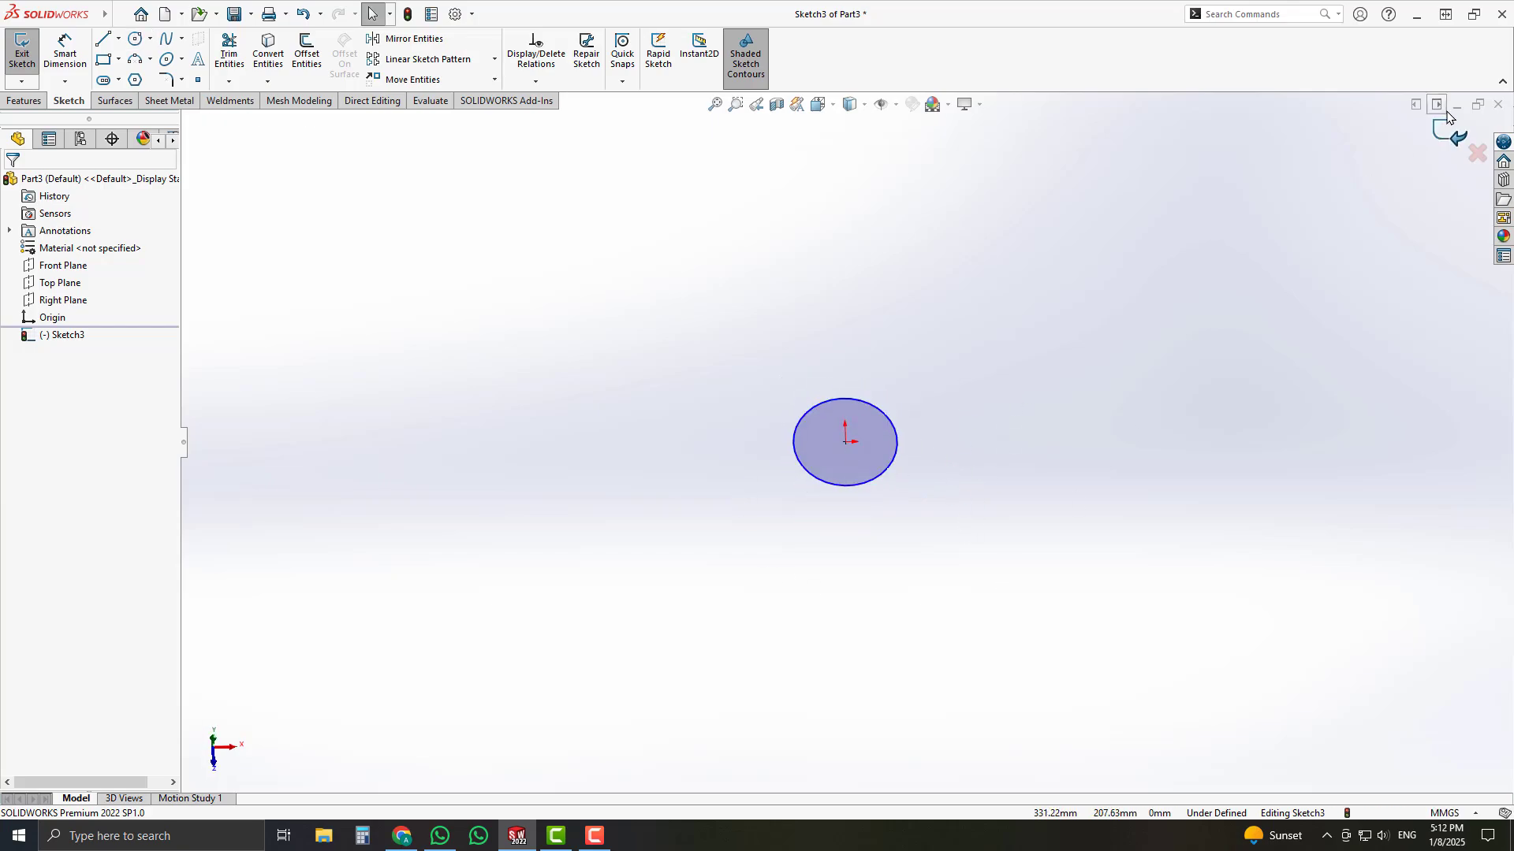
{"action": "left_click", "coordinate": [1453, 134]}
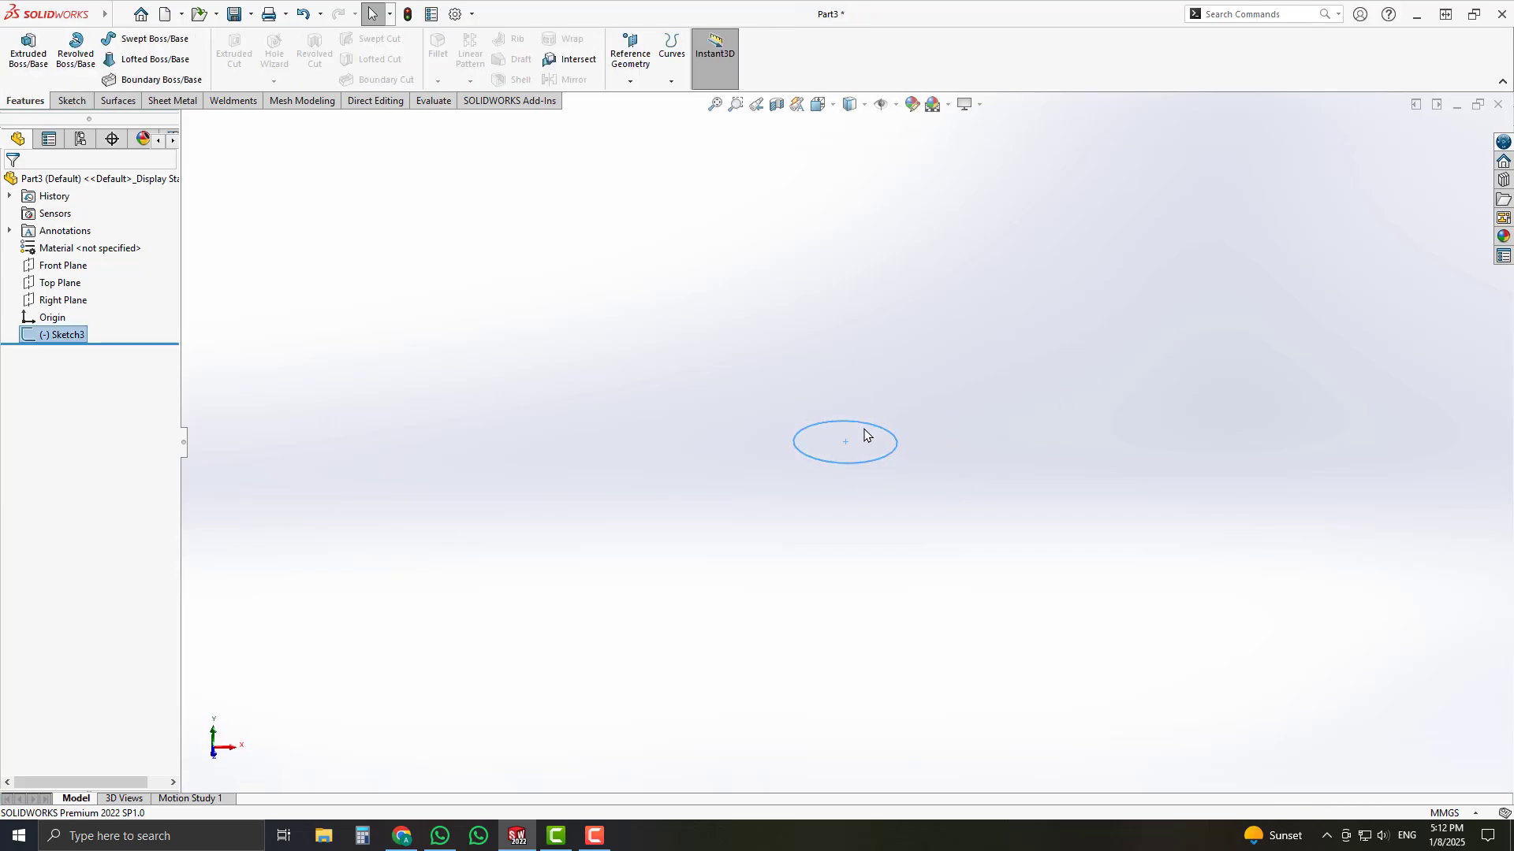
Step: Create a reference plane offset 50 mm above the Top Plane and hide it
{"action": "scroll", "coordinate": [863, 434], "scroll_direction": "down", "scroll_amount": 2}
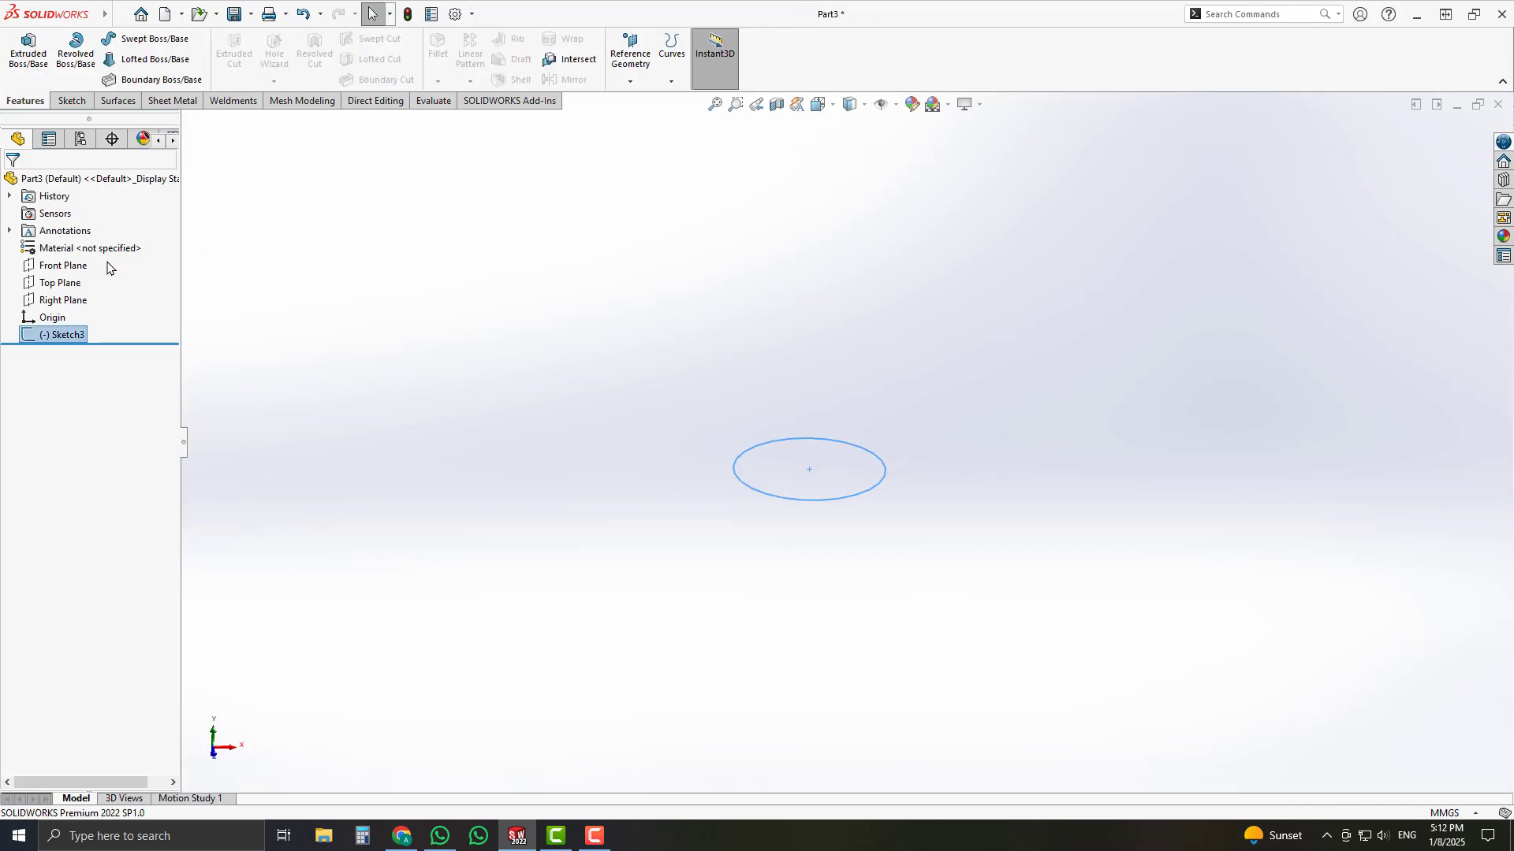
{"action": "left_click", "coordinate": [67, 284]}
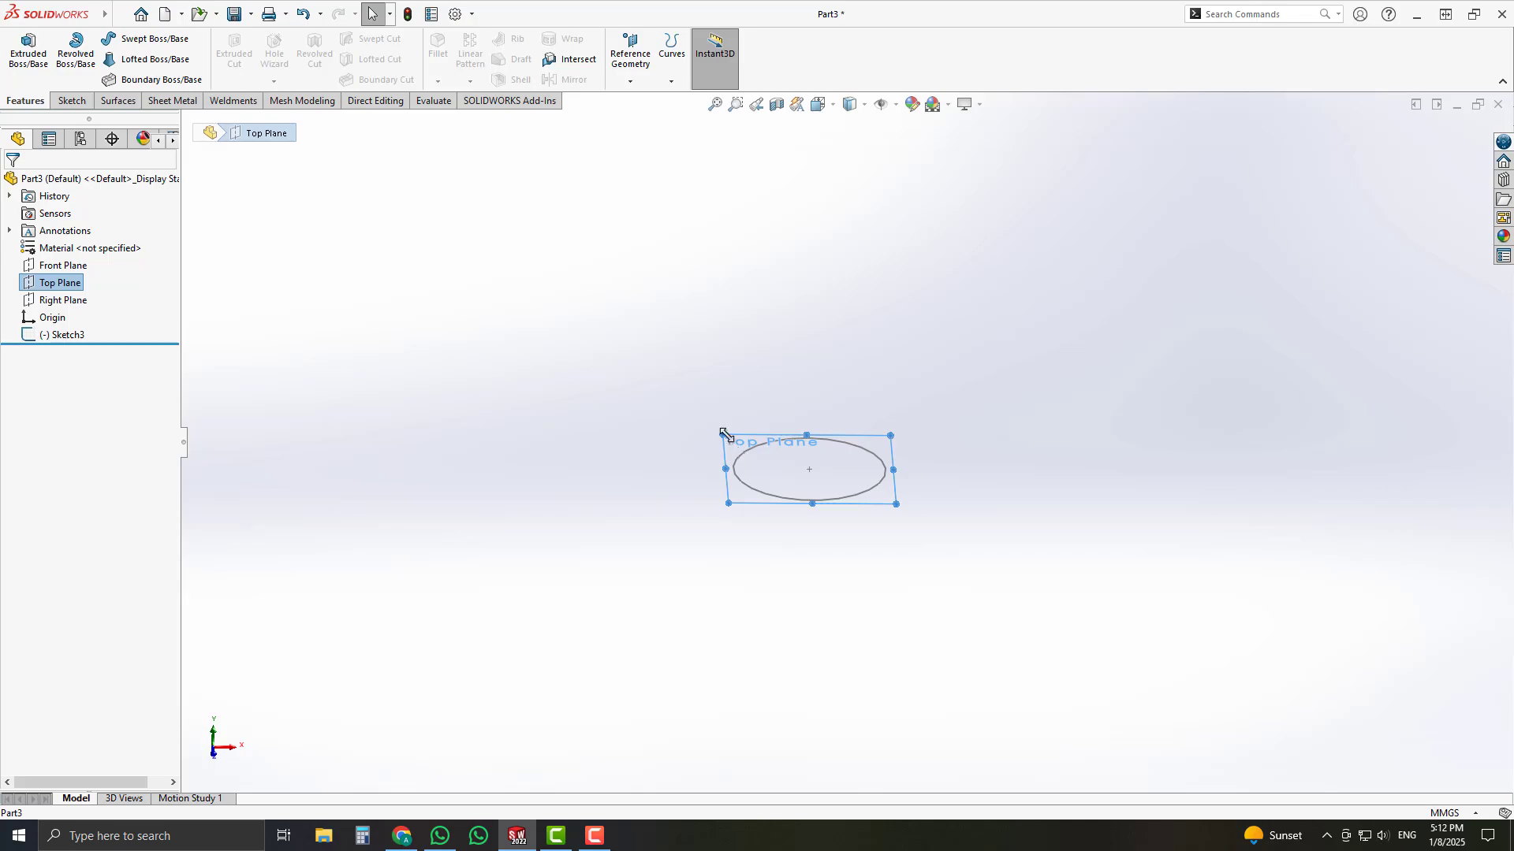
{"action": "left_click_drag", "start_coordinate": [744, 443], "coordinate": [707, 394], "text": "ctrl"}
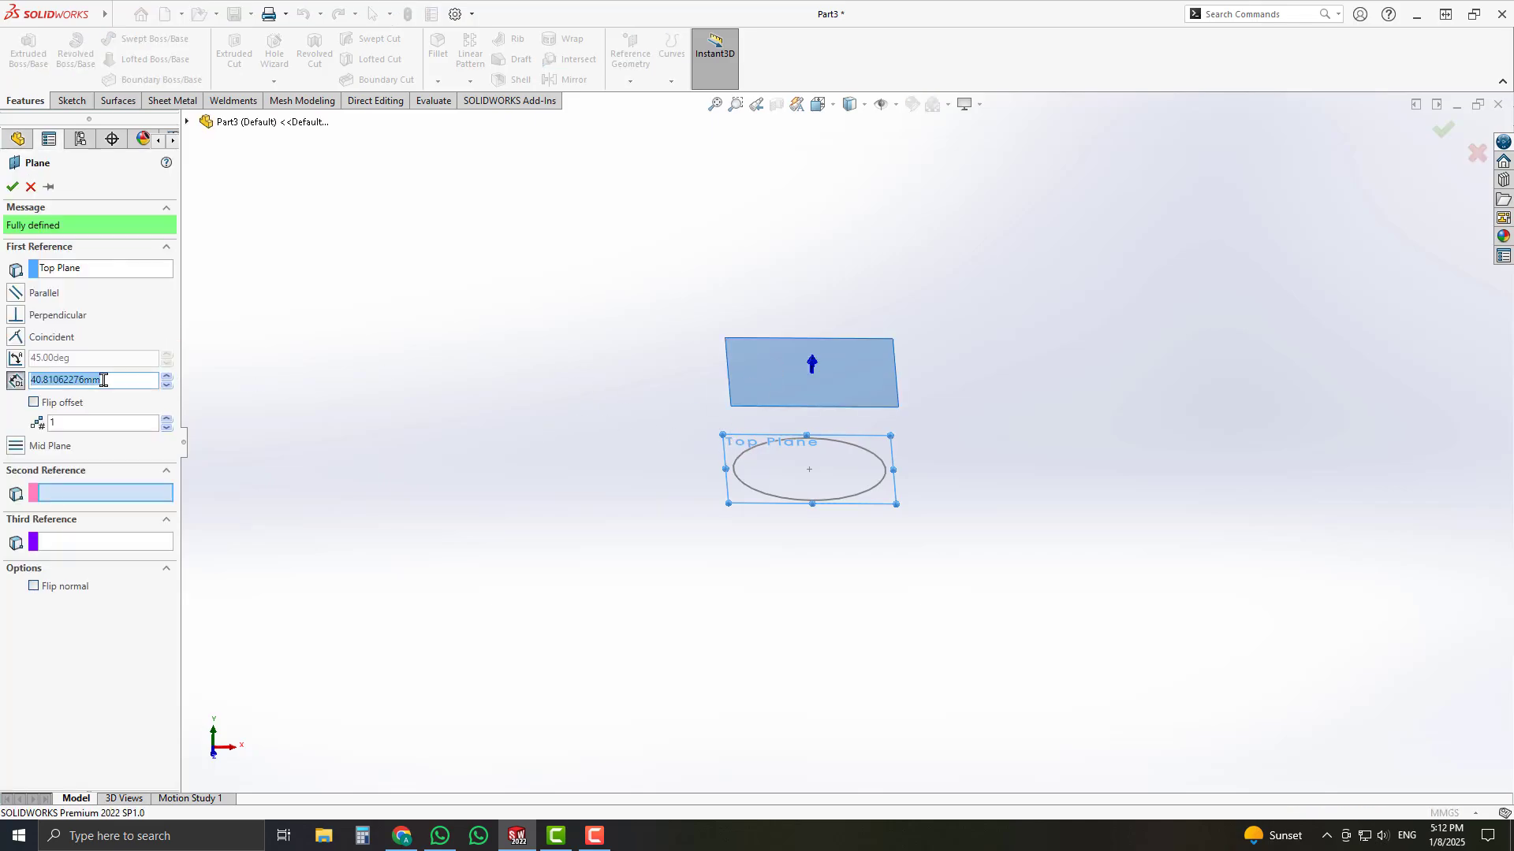
{"action": "type", "text": "50"}
{"action": "key", "text": "Return"}
{"action": "left_click", "coordinate": [12, 188]}
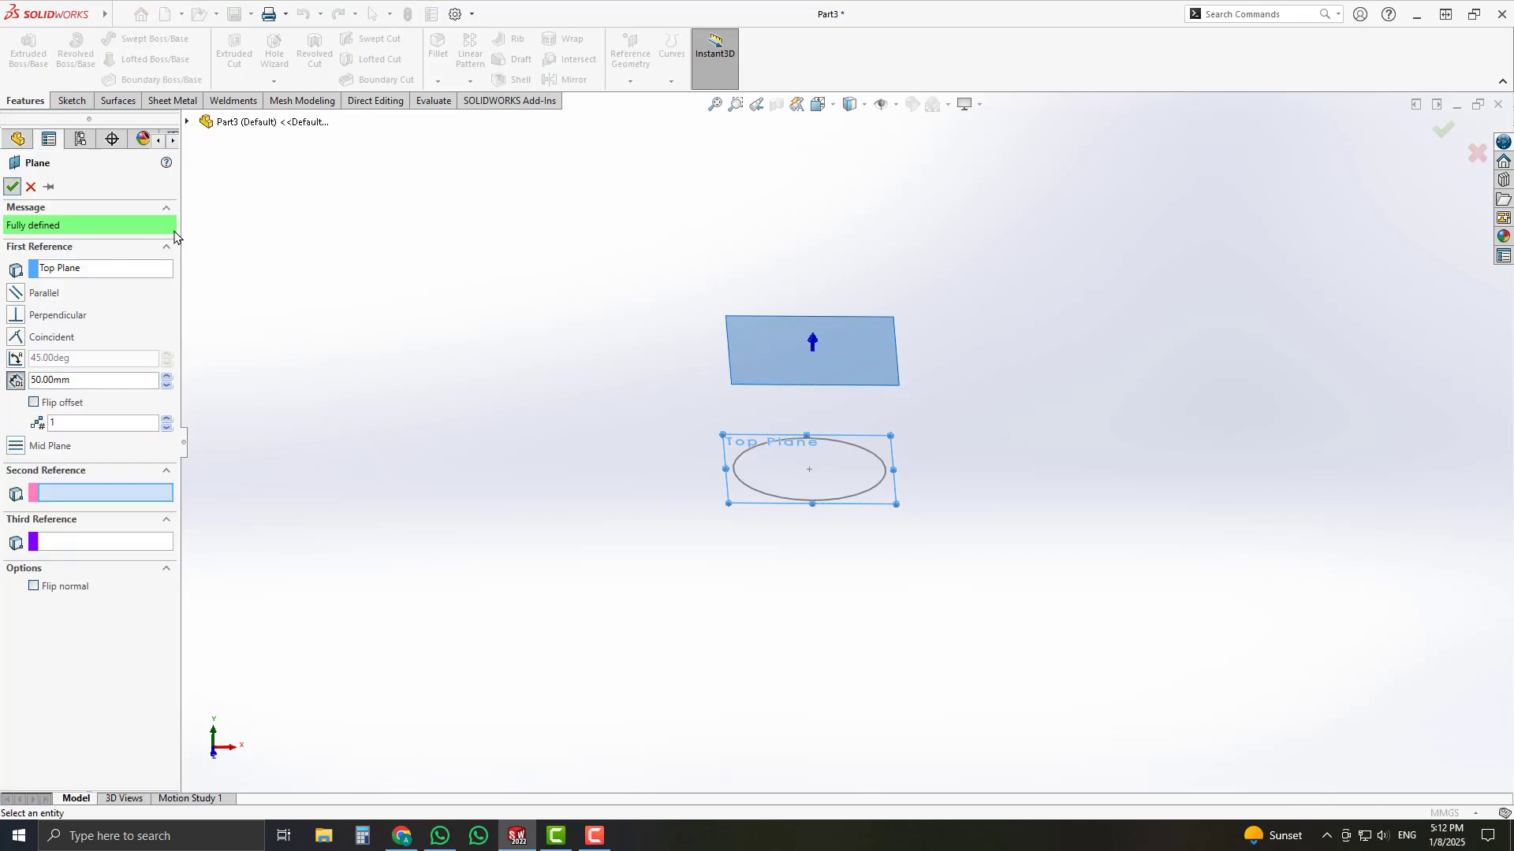
{"action": "middle_click_drag", "start_coordinate": [556, 305], "coordinate": [517, 335]}
{"action": "scroll", "coordinate": [517, 335], "scroll_direction": "down", "scroll_amount": 1}
{"action": "left_click", "coordinate": [934, 348]}
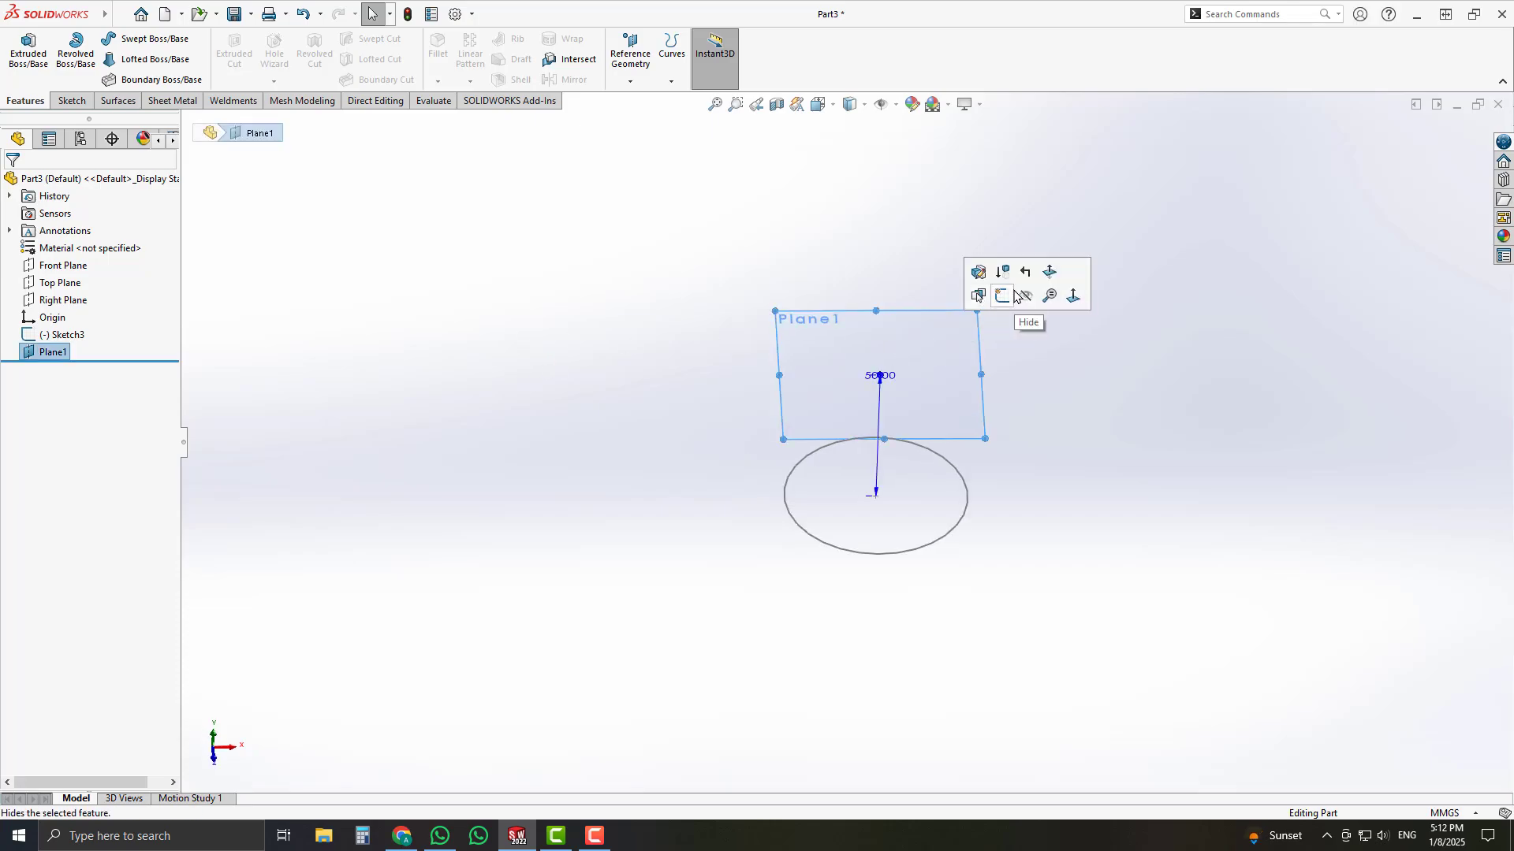
{"action": "left_click", "coordinate": [1010, 302]}
Step: Sketch a larger circle of about 68 mm radius centred on the origin on the offset plane and close the sketch
{"action": "left_click", "coordinate": [54, 352]}
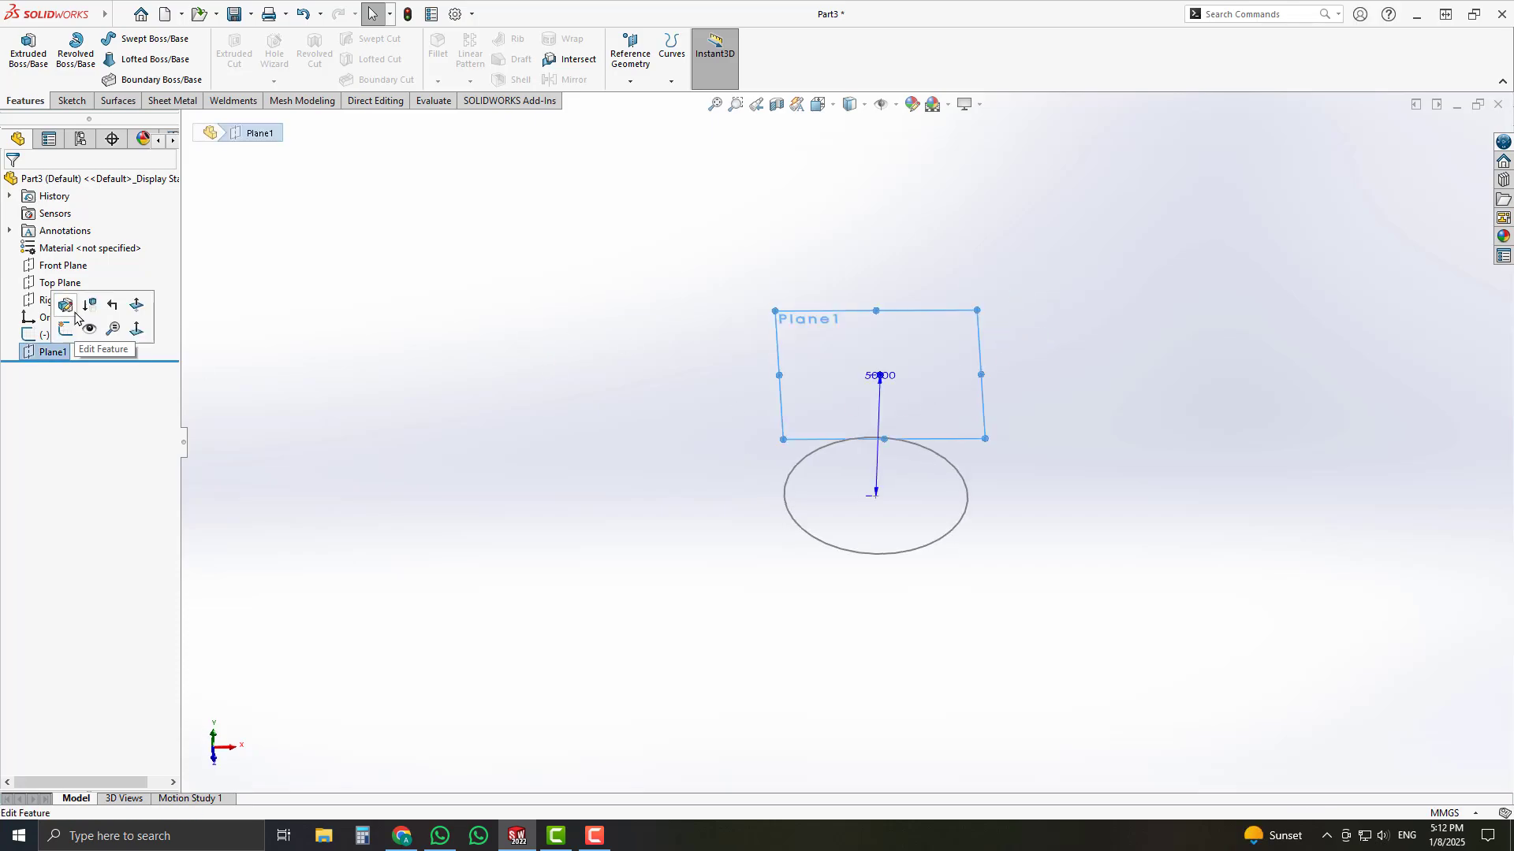
{"action": "left_click", "coordinate": [76, 322]}
{"action": "scroll", "coordinate": [1211, 396], "scroll_direction": "up", "scroll_amount": 3}
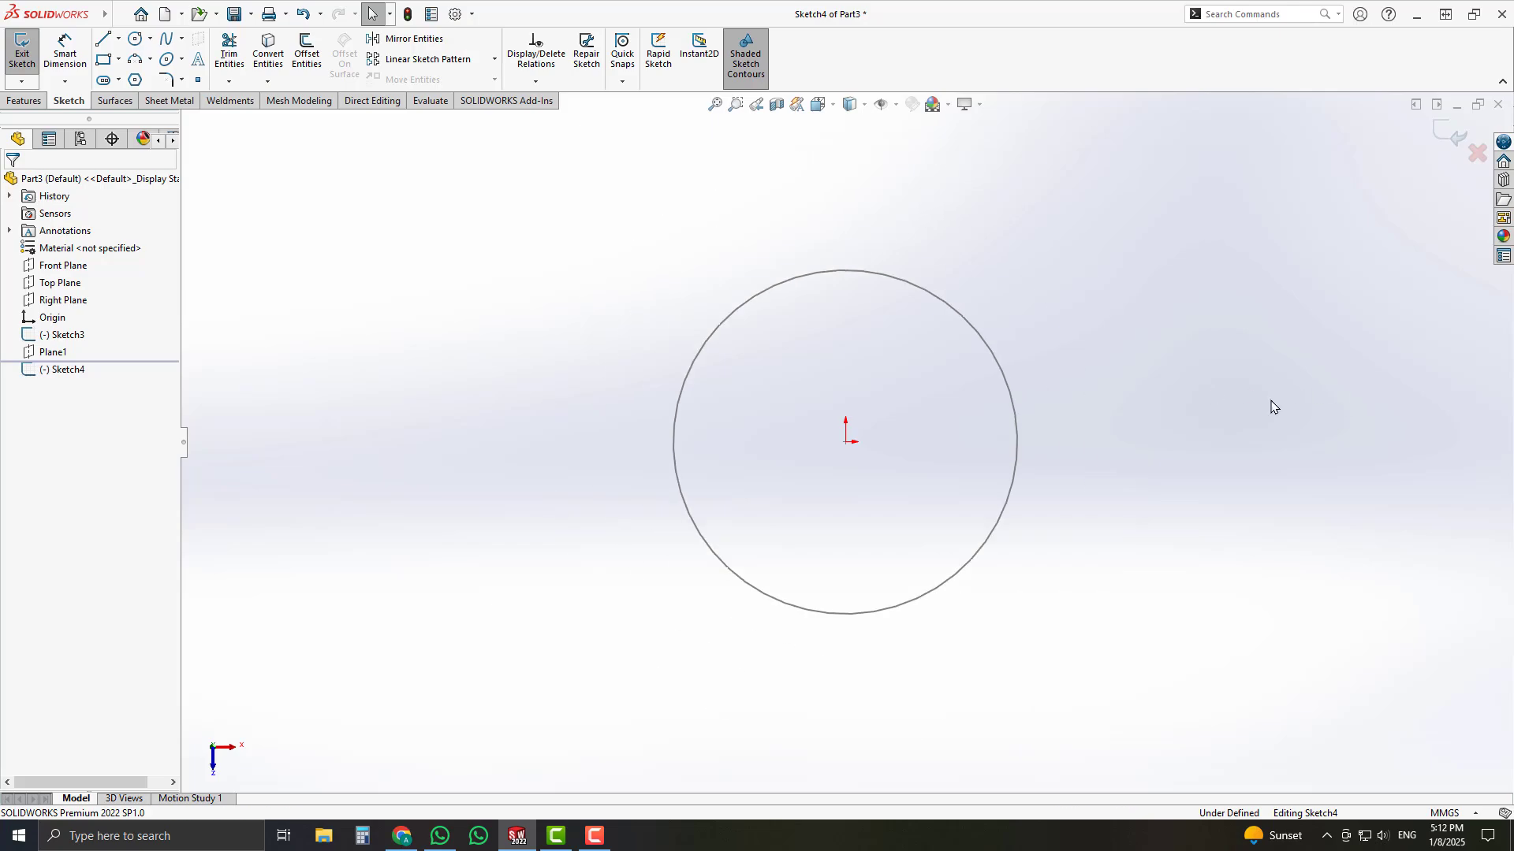
{"action": "key", "text": "c"}
{"action": "left_click", "coordinate": [845, 441]}
{"action": "left_click", "coordinate": [1203, 267]}
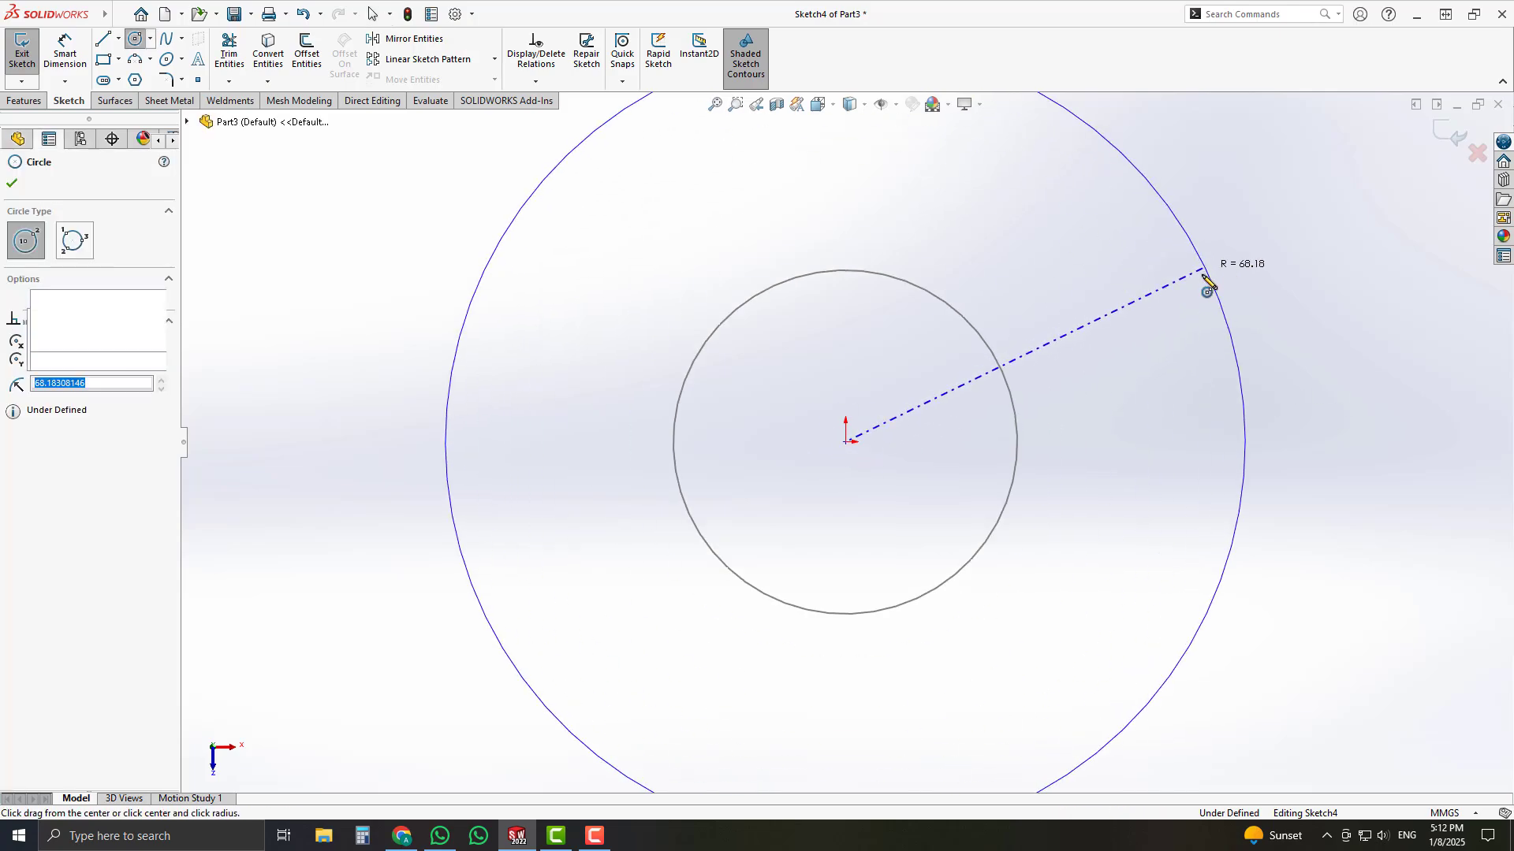
{"action": "key", "text": "Escape"}
{"action": "scroll", "coordinate": [1136, 425], "scroll_direction": "up", "scroll_amount": 3}
{"action": "scroll", "coordinate": [1124, 455], "scroll_direction": "up", "scroll_amount": 3}
{"action": "middle_click_drag", "start_coordinate": [1123, 441], "coordinate": [1110, 299]}
{"action": "double_click", "coordinate": [1092, 417]}
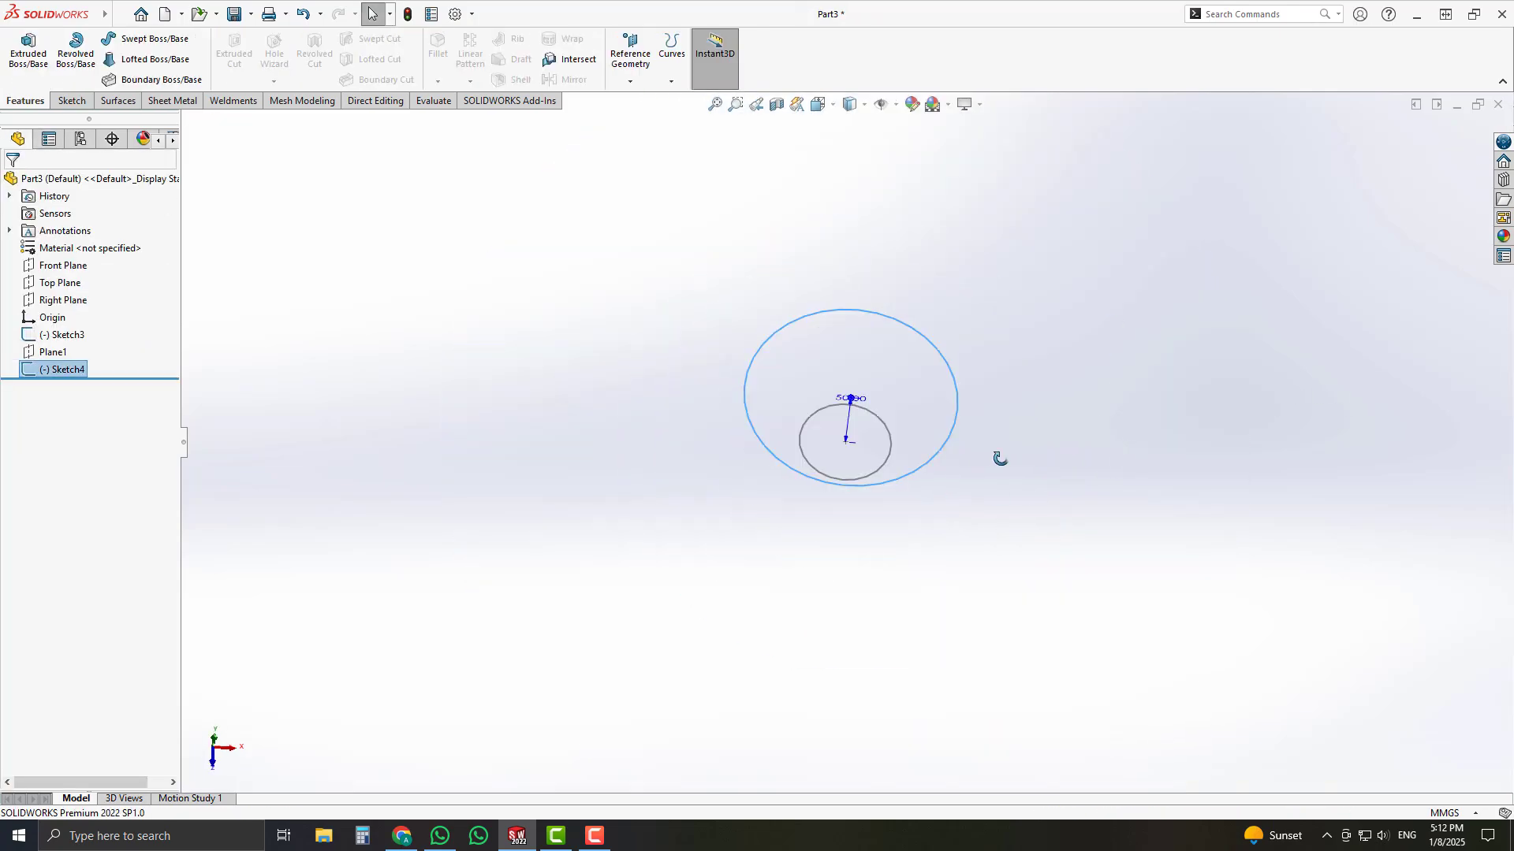
Step: Try a Lofted Boss between the larger upper circle and the smaller lower circle, activate the guide curve selection, and discard the feature
{"action": "middle_click_drag", "start_coordinate": [998, 458], "coordinate": [1058, 398]}
{"action": "left_click", "coordinate": [1058, 398]}
{"action": "mouse_move", "coordinate": [936, 429]}
{"action": "middle_mouse_down"}
{"action": "mouse_move", "coordinate": [878, 460]}
{"action": "mouse_move", "coordinate": [865, 436]}
{"action": "mouse_move", "coordinate": [844, 438]}
{"action": "mouse_move", "coordinate": [1020, 447]}
{"action": "middle_mouse_up"}
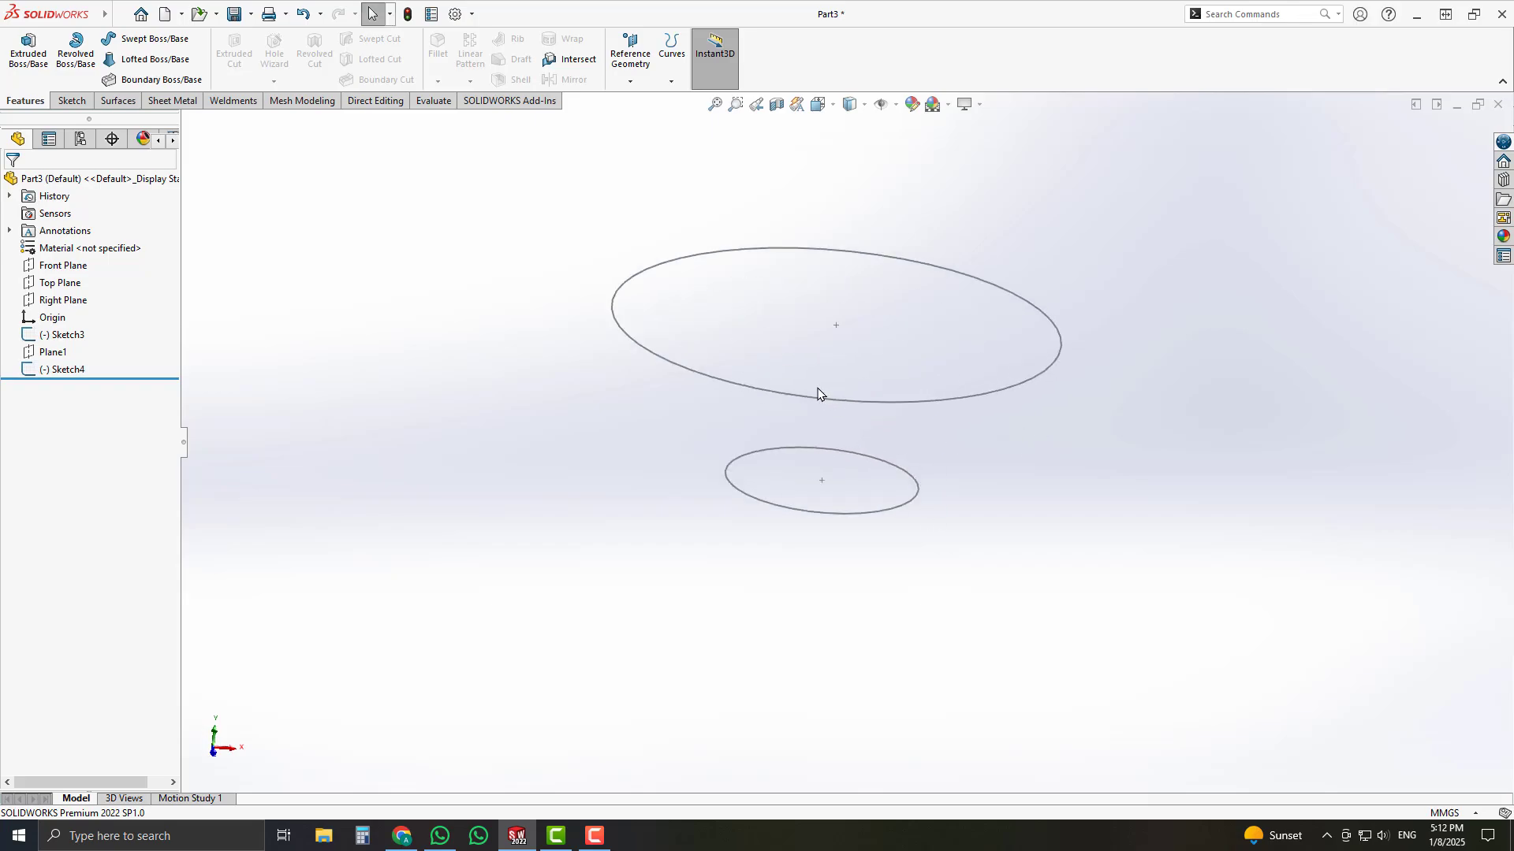
{"action": "middle_click_drag", "start_coordinate": [617, 439], "coordinate": [581, 430]}
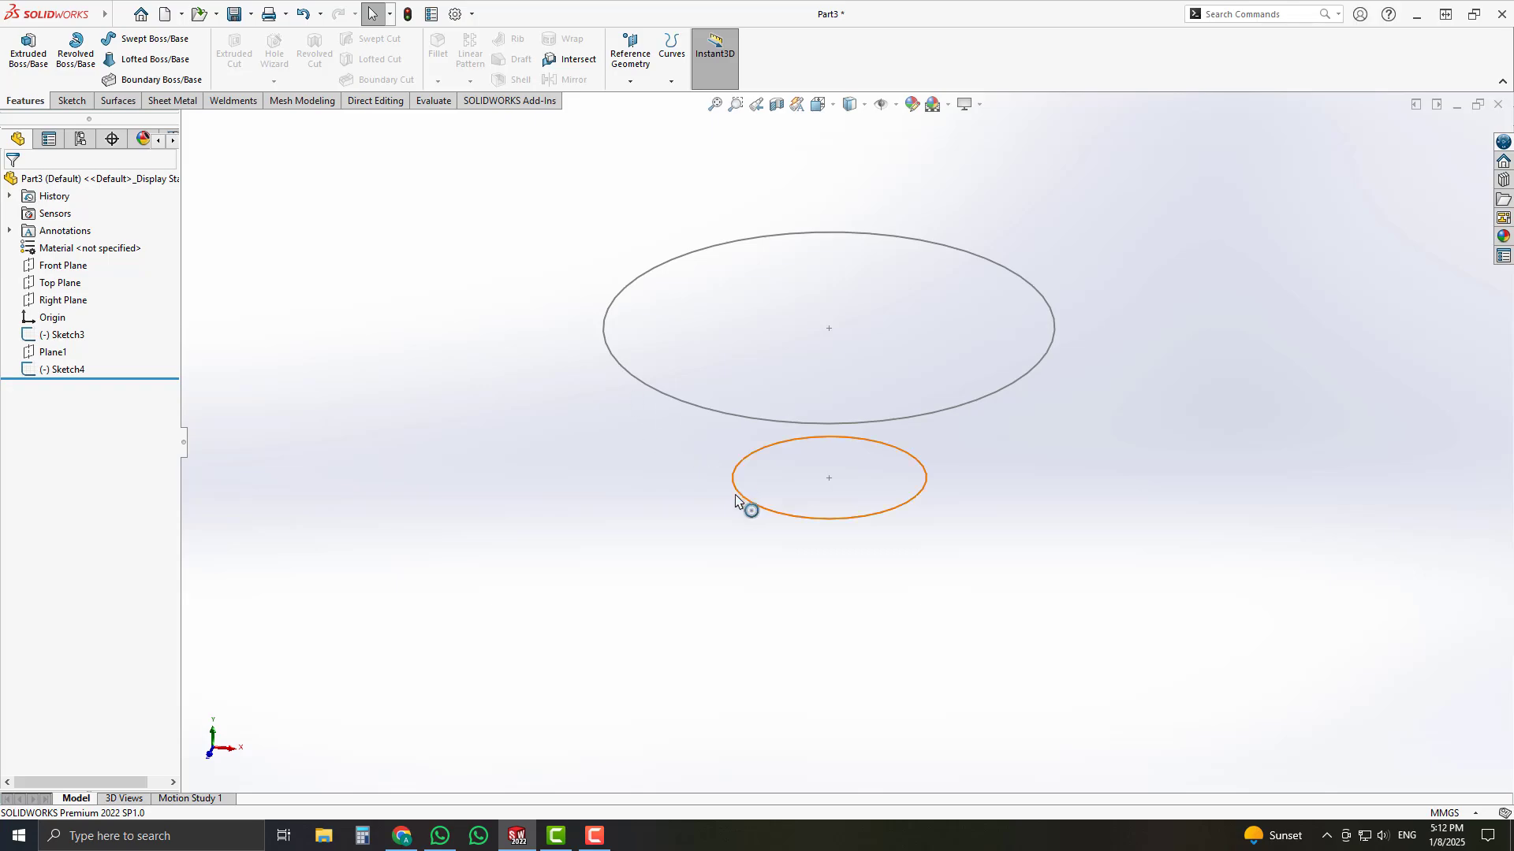
{"action": "left_click", "coordinate": [160, 63]}
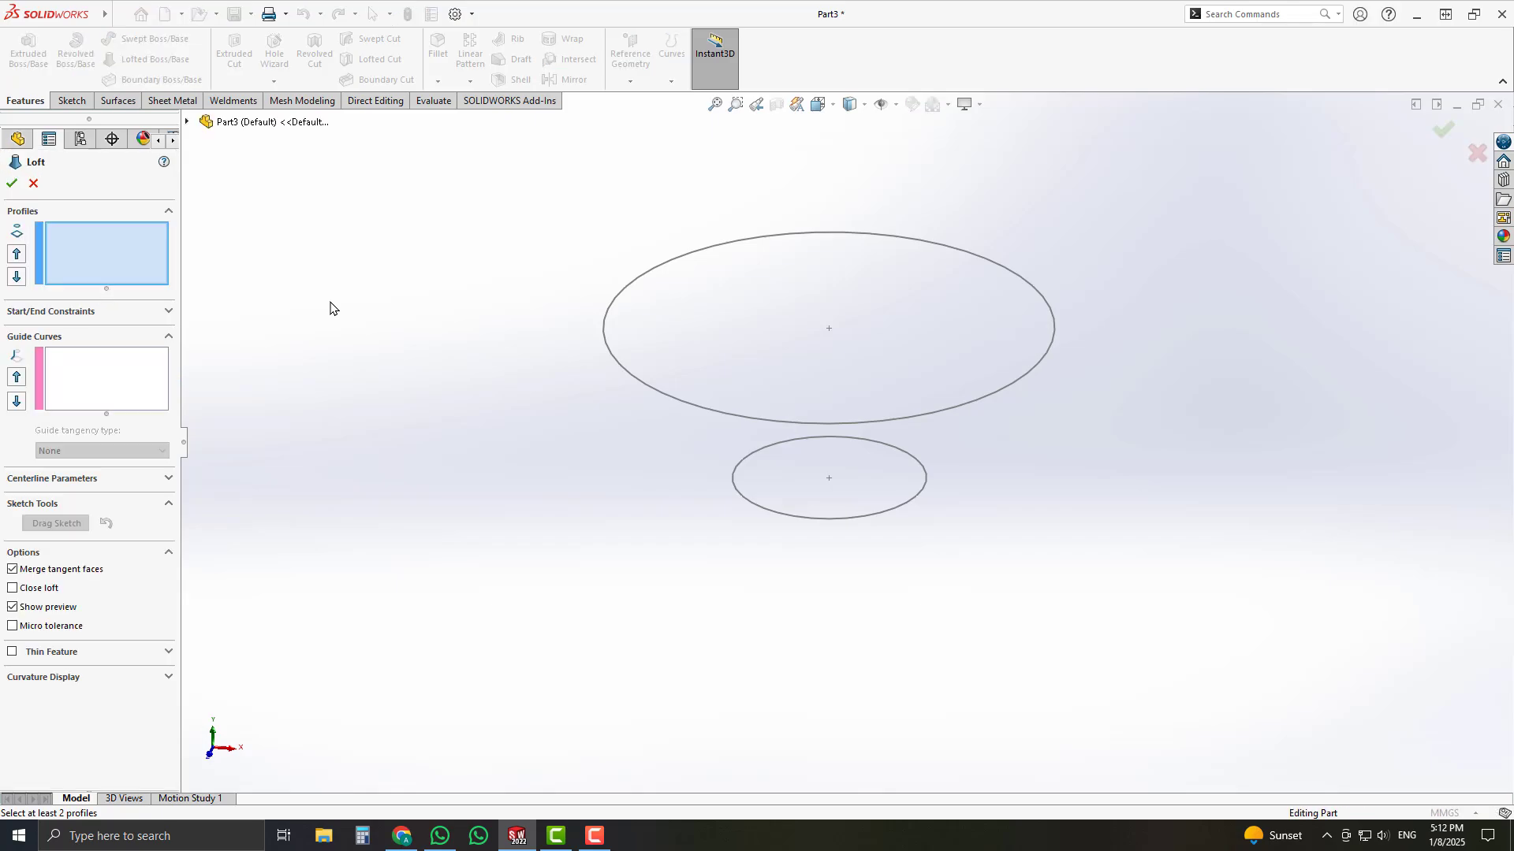
{"action": "left_click", "coordinate": [670, 396]}
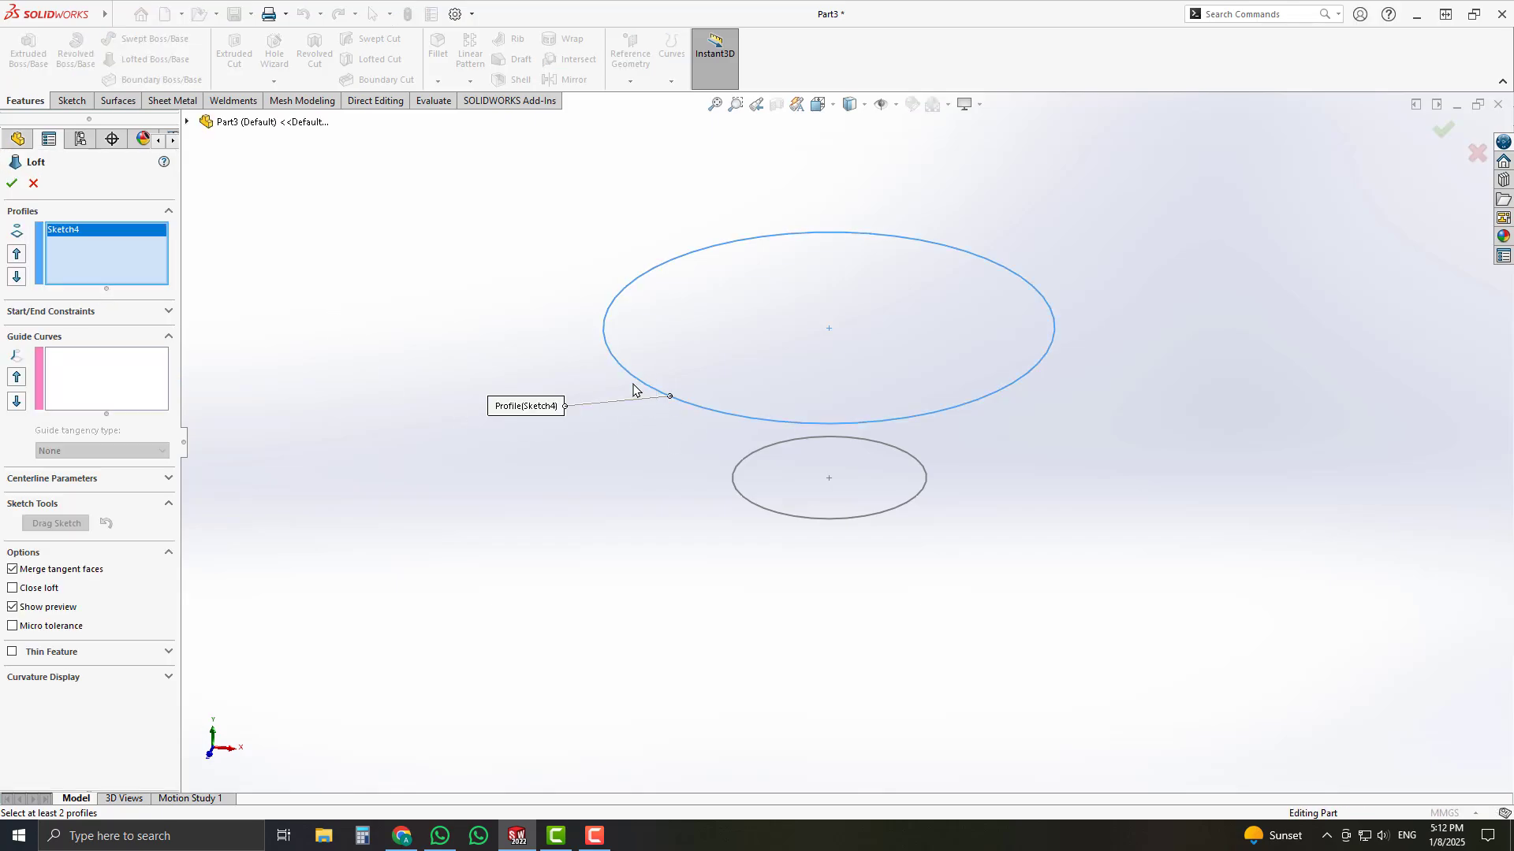
{"action": "left_click", "coordinate": [752, 504]}
{"action": "mouse_move", "coordinate": [629, 558]}
{"action": "middle_mouse_down"}
{"action": "mouse_move", "coordinate": [541, 541]}
{"action": "mouse_move", "coordinate": [659, 486]}
{"action": "mouse_move", "coordinate": [658, 507]}
{"action": "mouse_move", "coordinate": [614, 527]}
{"action": "middle_mouse_up"}
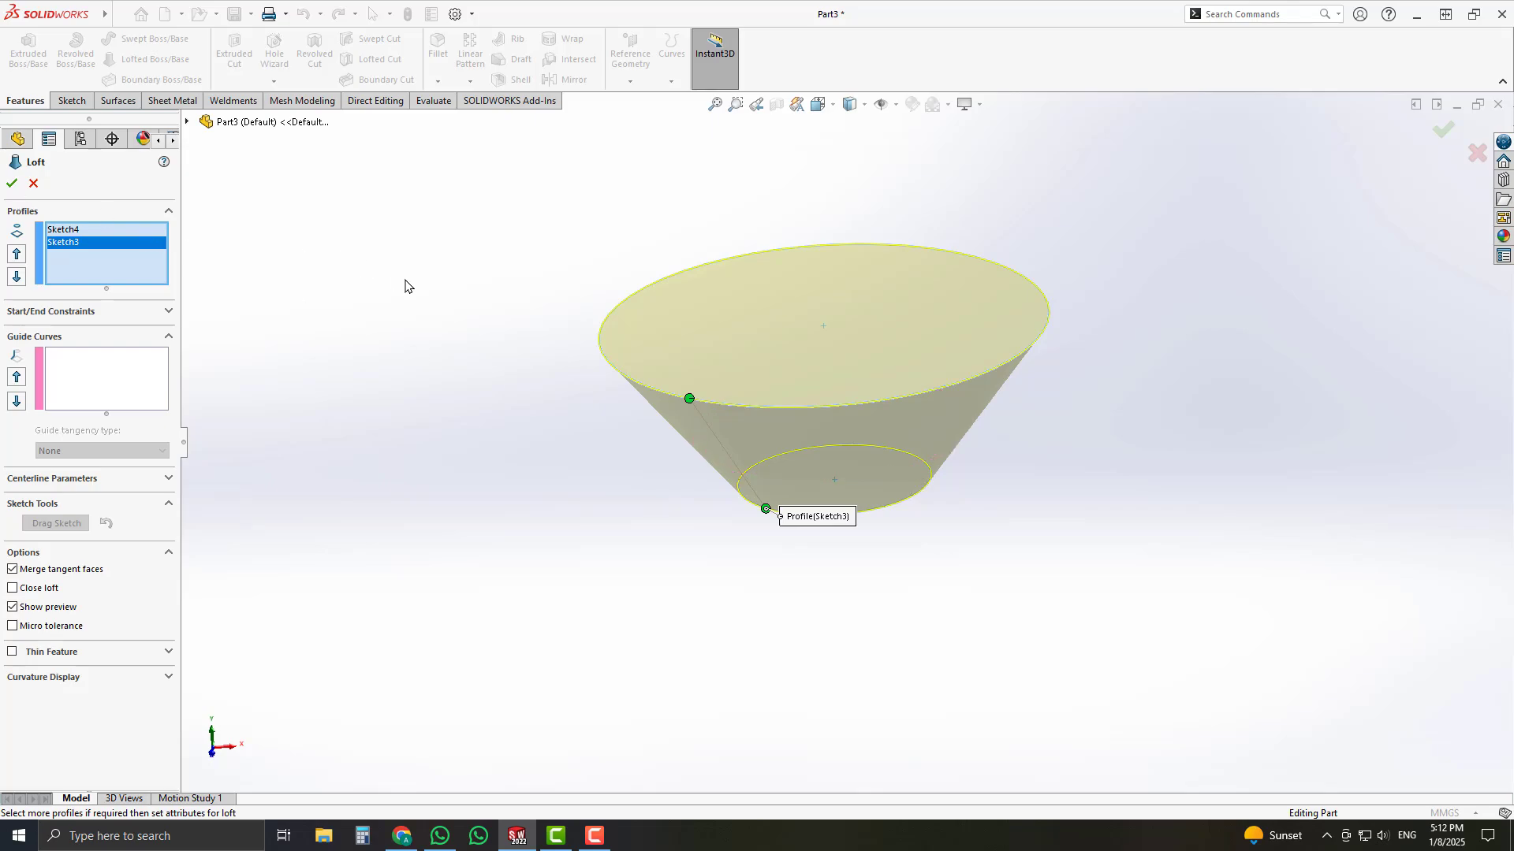
{"action": "middle_click_drag", "start_coordinate": [511, 373], "coordinate": [524, 367]}
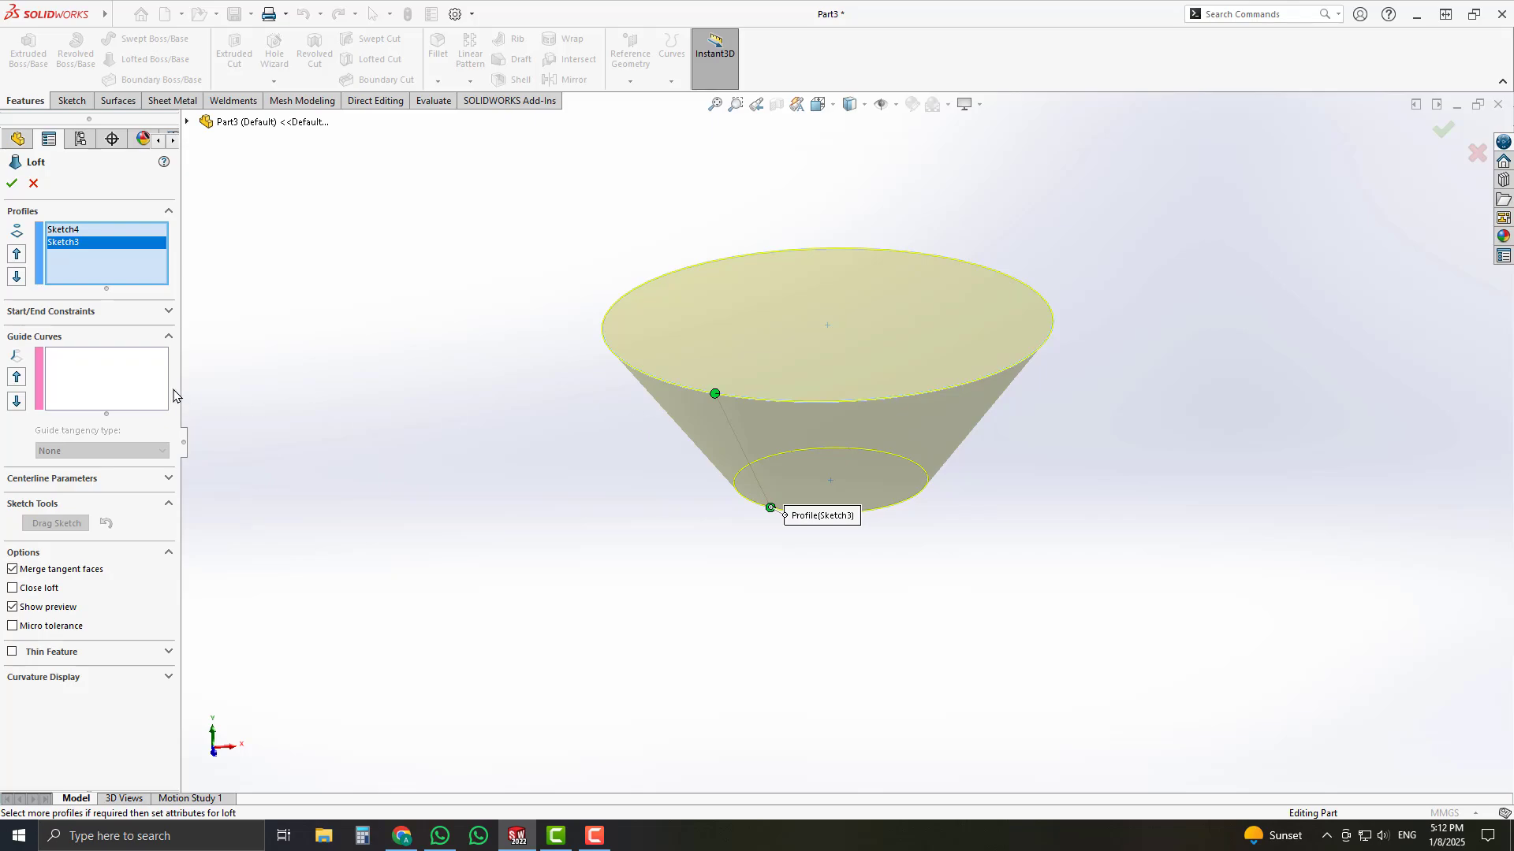
{"action": "left_click", "coordinate": [124, 380]}
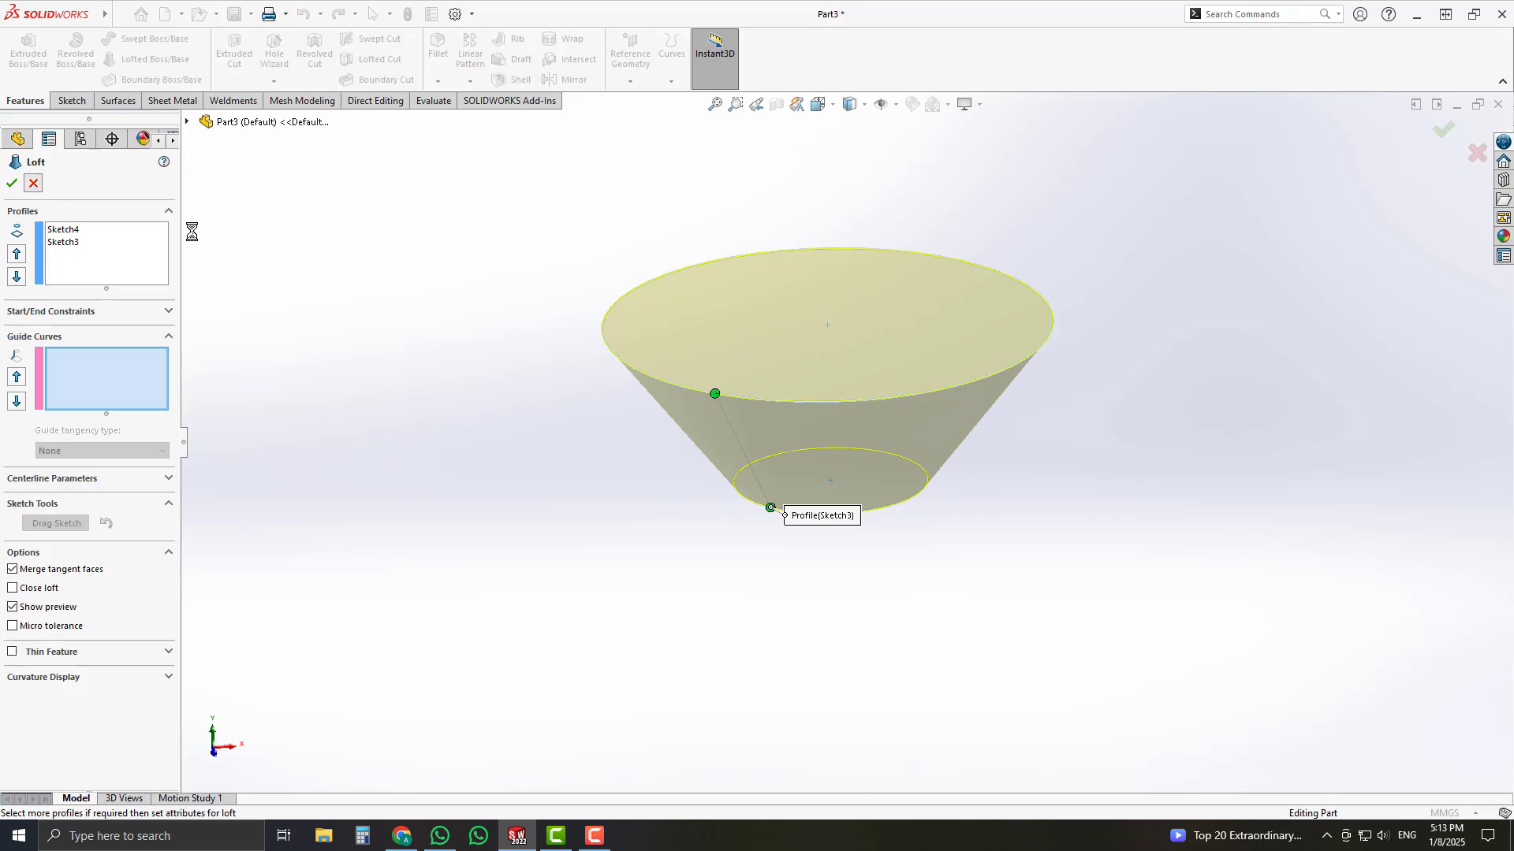
{"action": "left_click", "coordinate": [33, 183]}
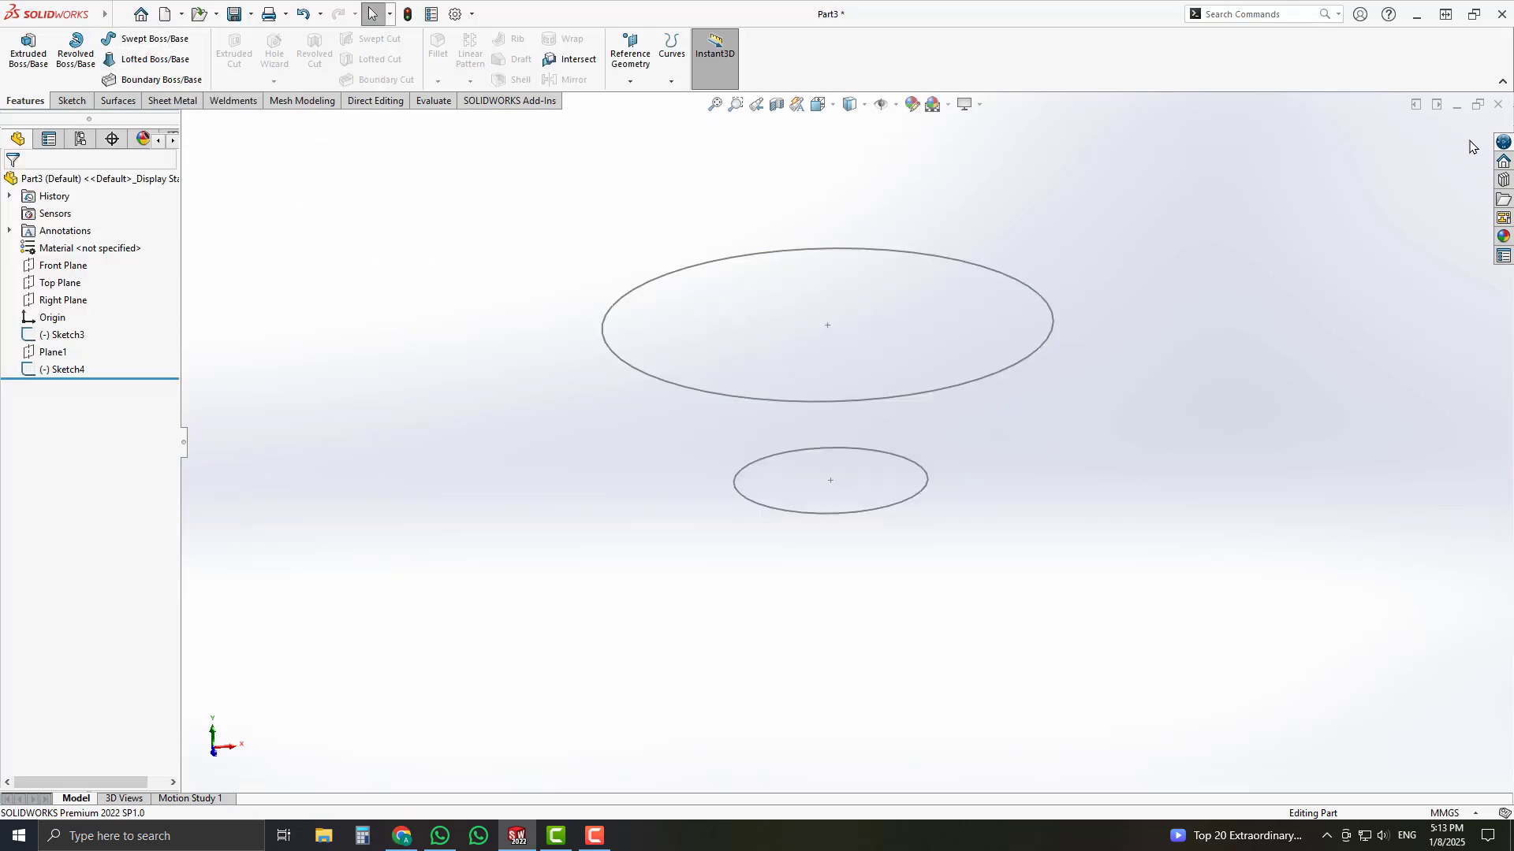
Step: Close the current part without saving it and create a new part
{"action": "left_click", "coordinate": [1498, 104]}
{"action": "left_click", "coordinate": [858, 440]}
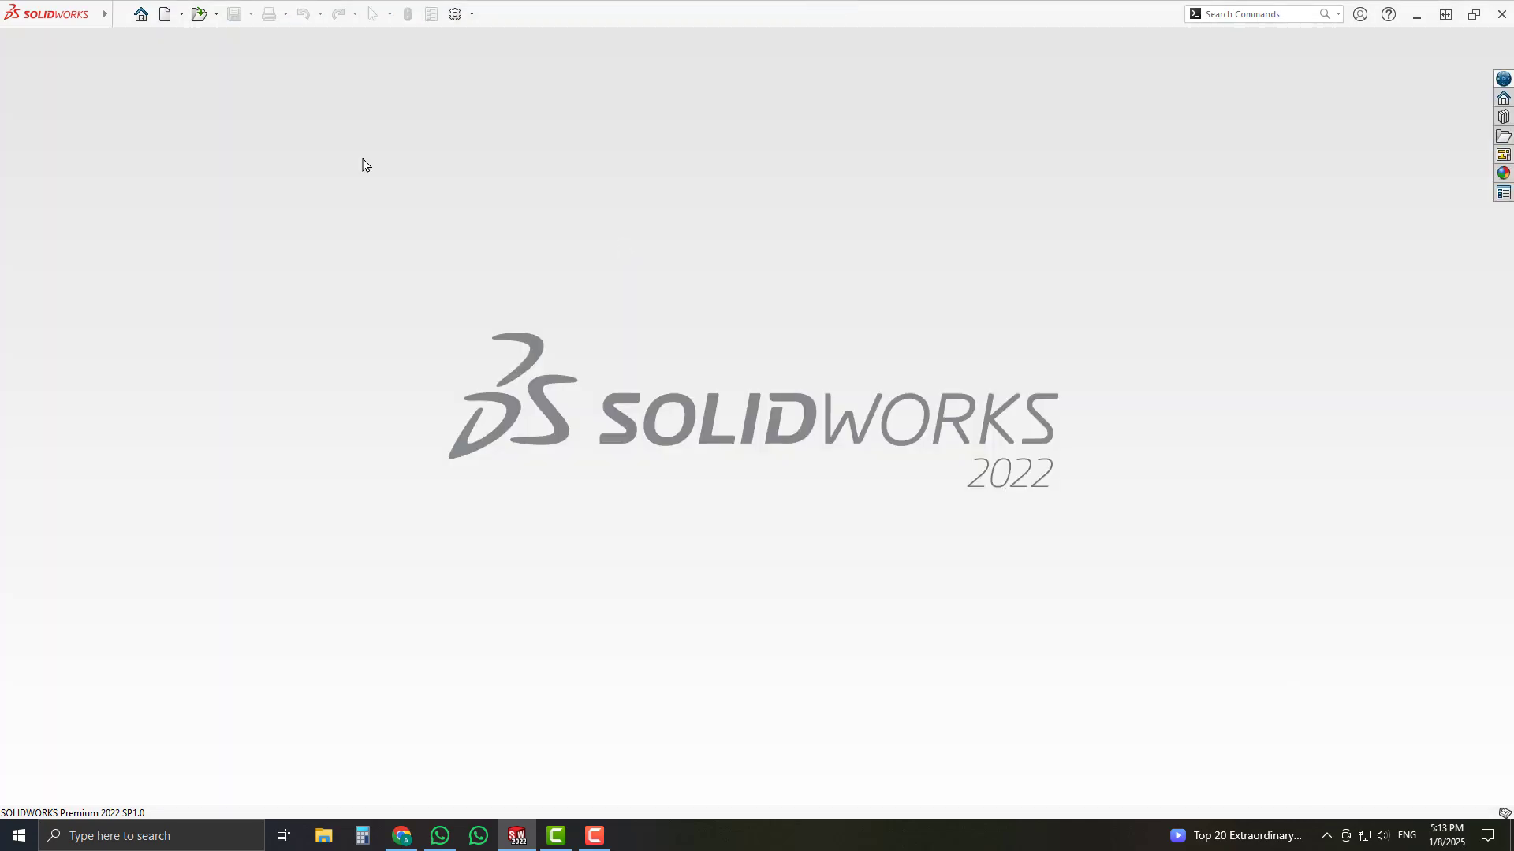
{"action": "left_click", "coordinate": [164, 14]}
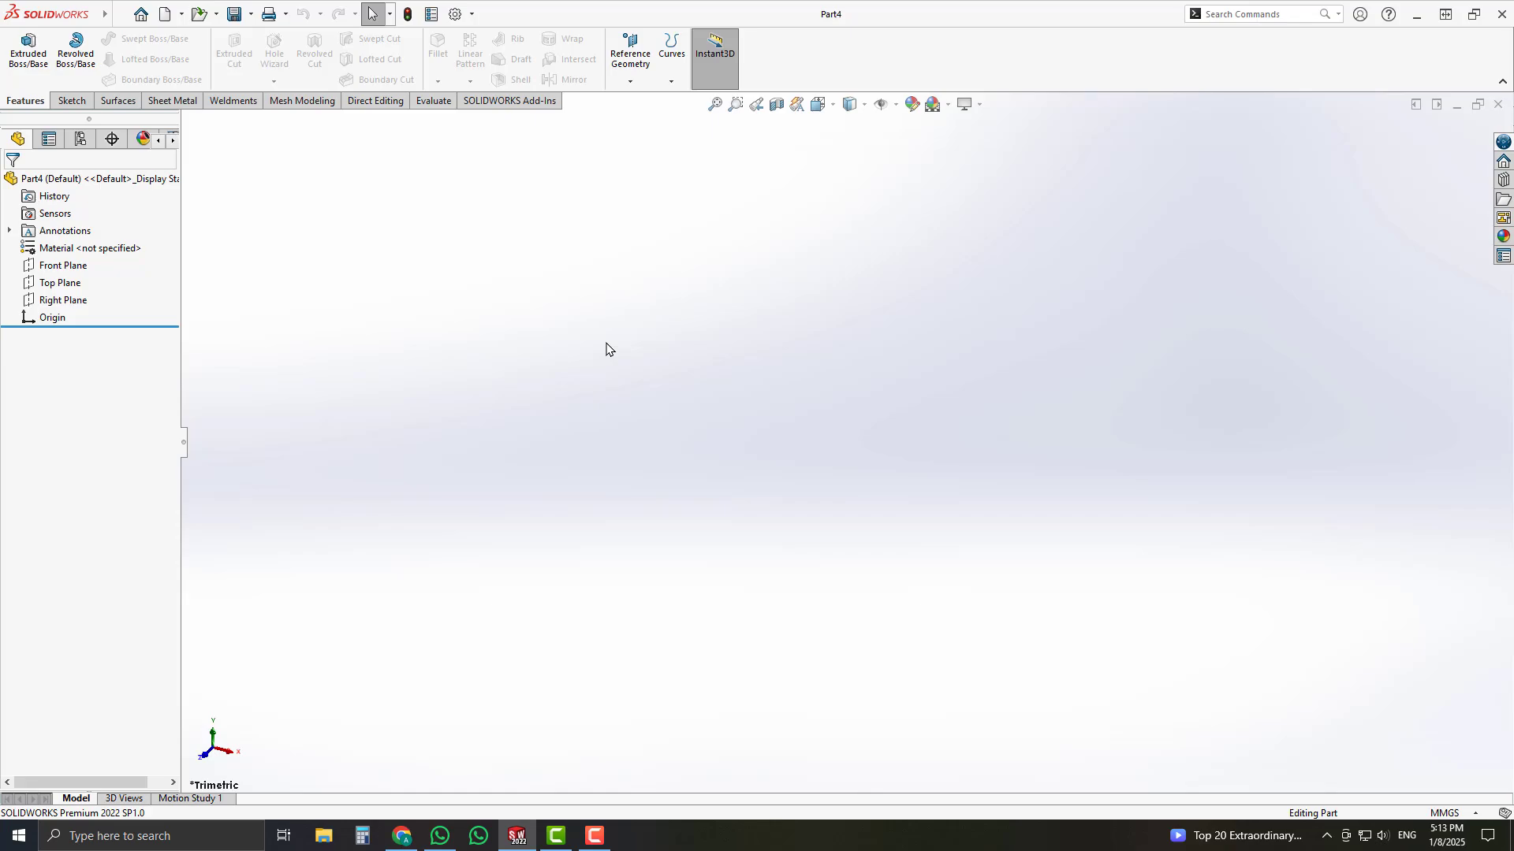
Step: Sketch a circle of about 63 mm radius centred on the origin on the Top Plane and exit the sketch
{"action": "left_click", "coordinate": [60, 282]}
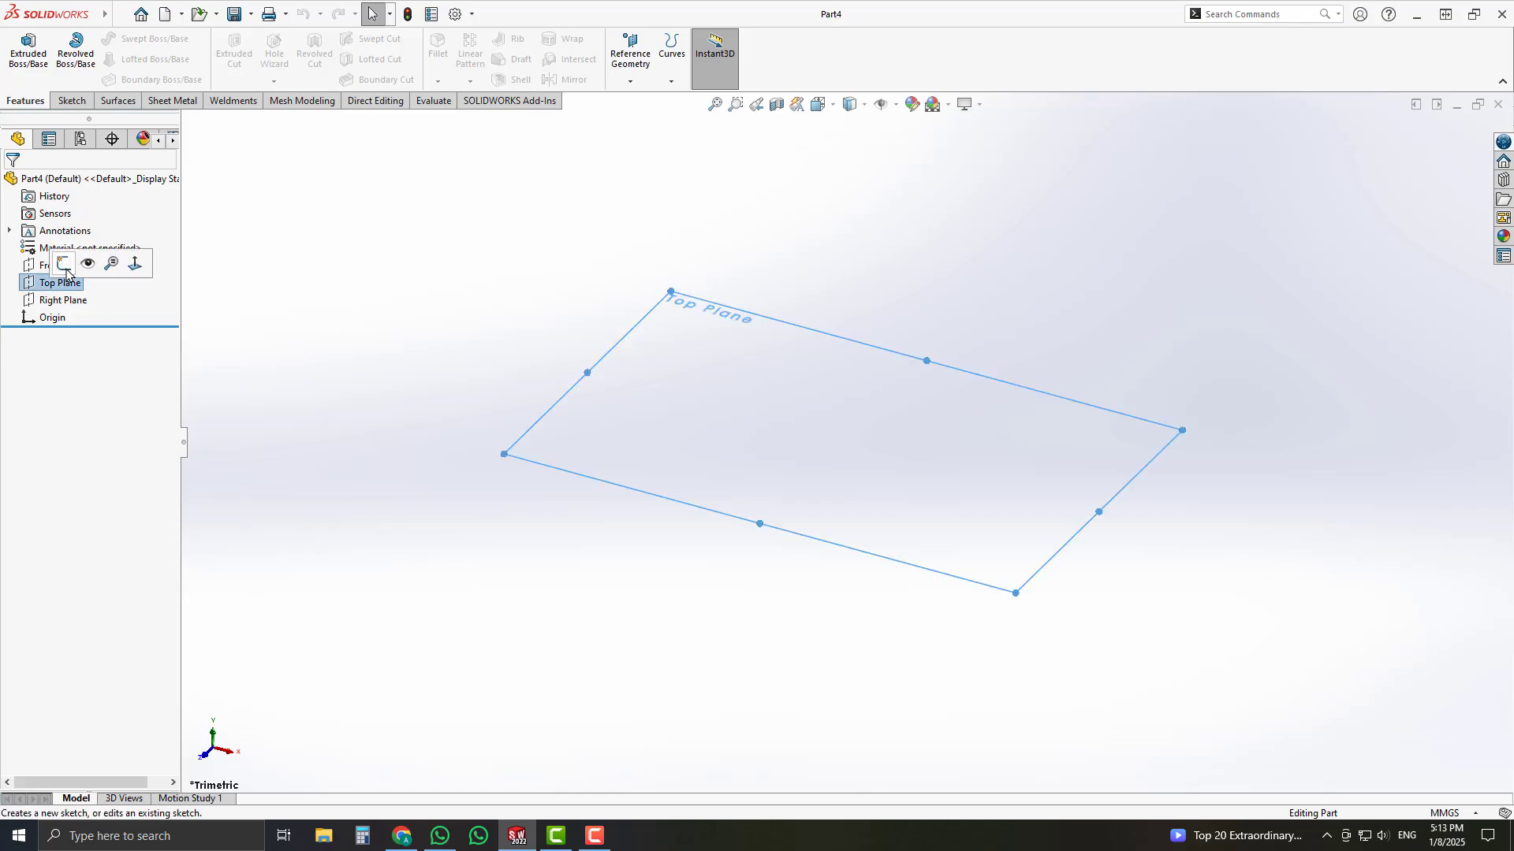
{"action": "left_click", "coordinate": [59, 261]}
{"action": "left_click", "coordinate": [848, 443]}
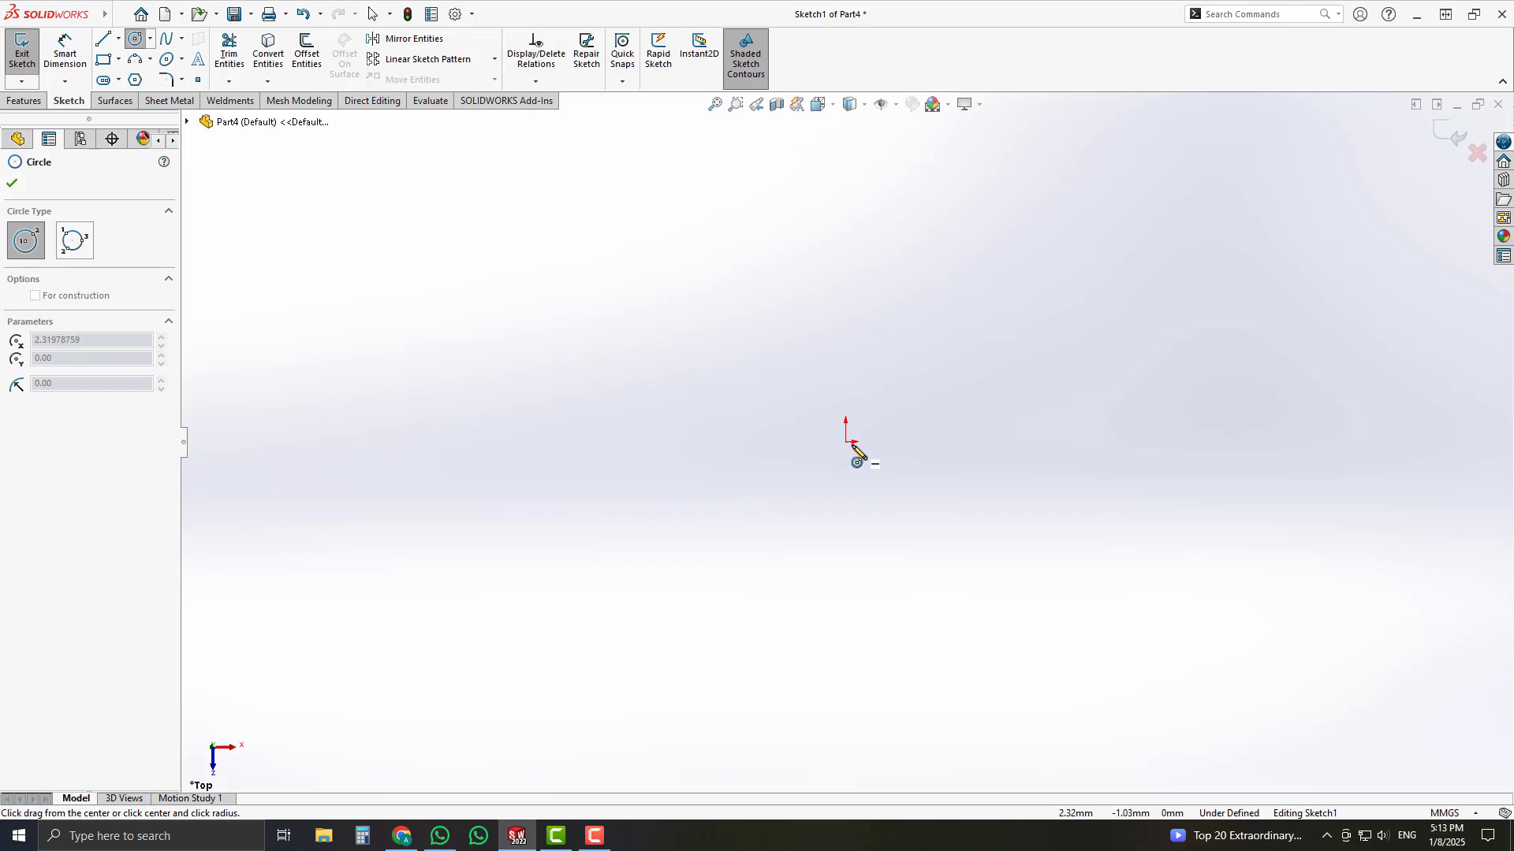
{"action": "key", "text": "Escape"}
{"action": "right_click_drag", "start_coordinate": [949, 448], "coordinate": [1145, 450]}
{"action": "left_click", "coordinate": [846, 442]}
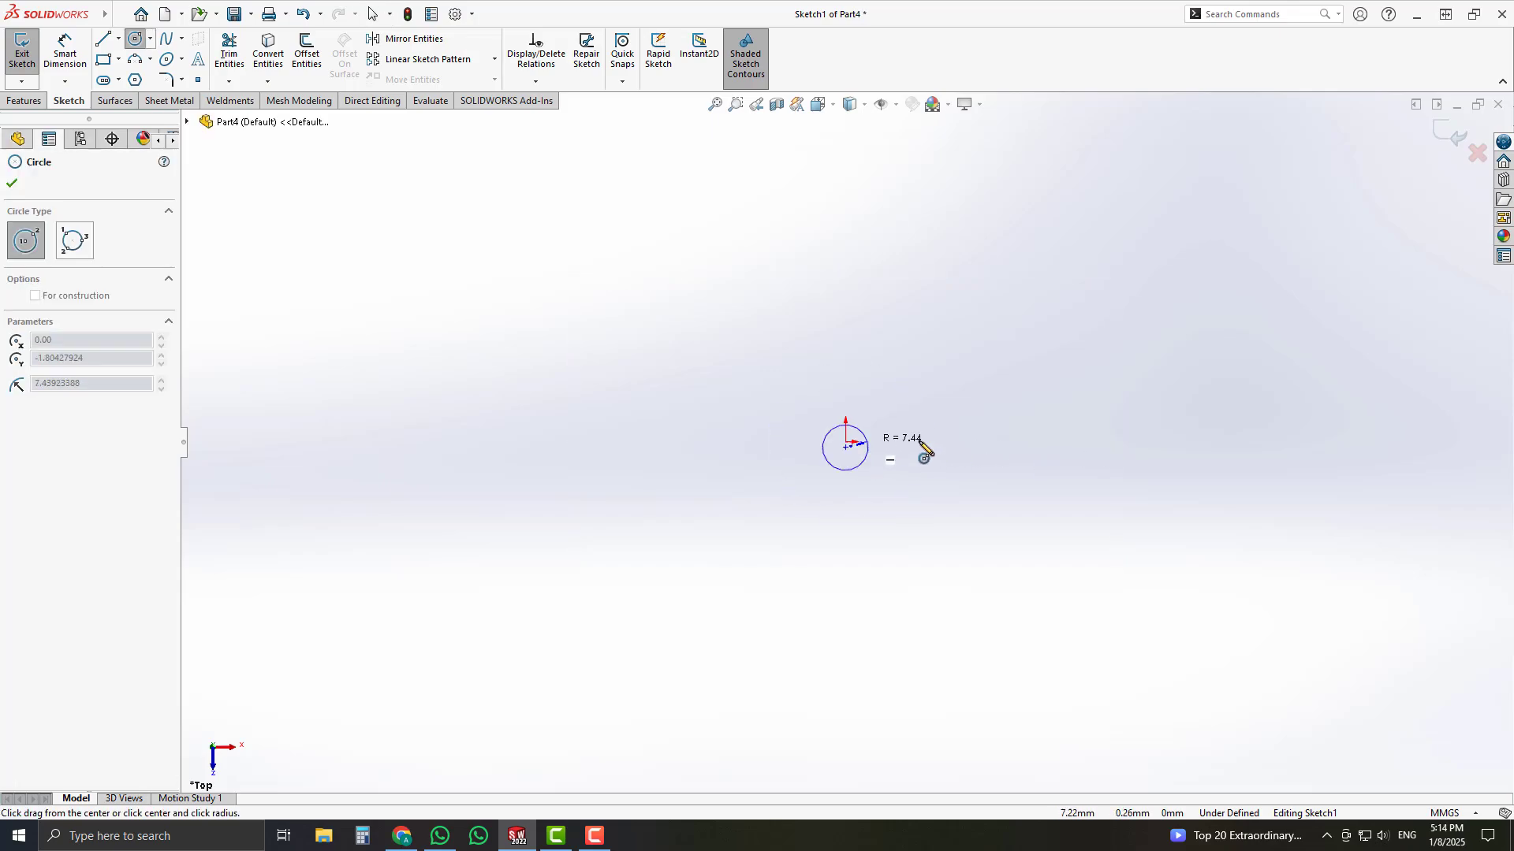
{"action": "key", "text": "Escape"}
{"action": "right_click_drag", "start_coordinate": [921, 442], "coordinate": [1028, 442]}
{"action": "mouse_move", "coordinate": [847, 442]}
{"action": "left_mouse_down"}
{"action": "mouse_move", "coordinate": [1000, 402]}
{"action": "mouse_move", "coordinate": [1038, 433]}
{"action": "left_mouse_up"}
{"action": "key", "text": "Escape"}
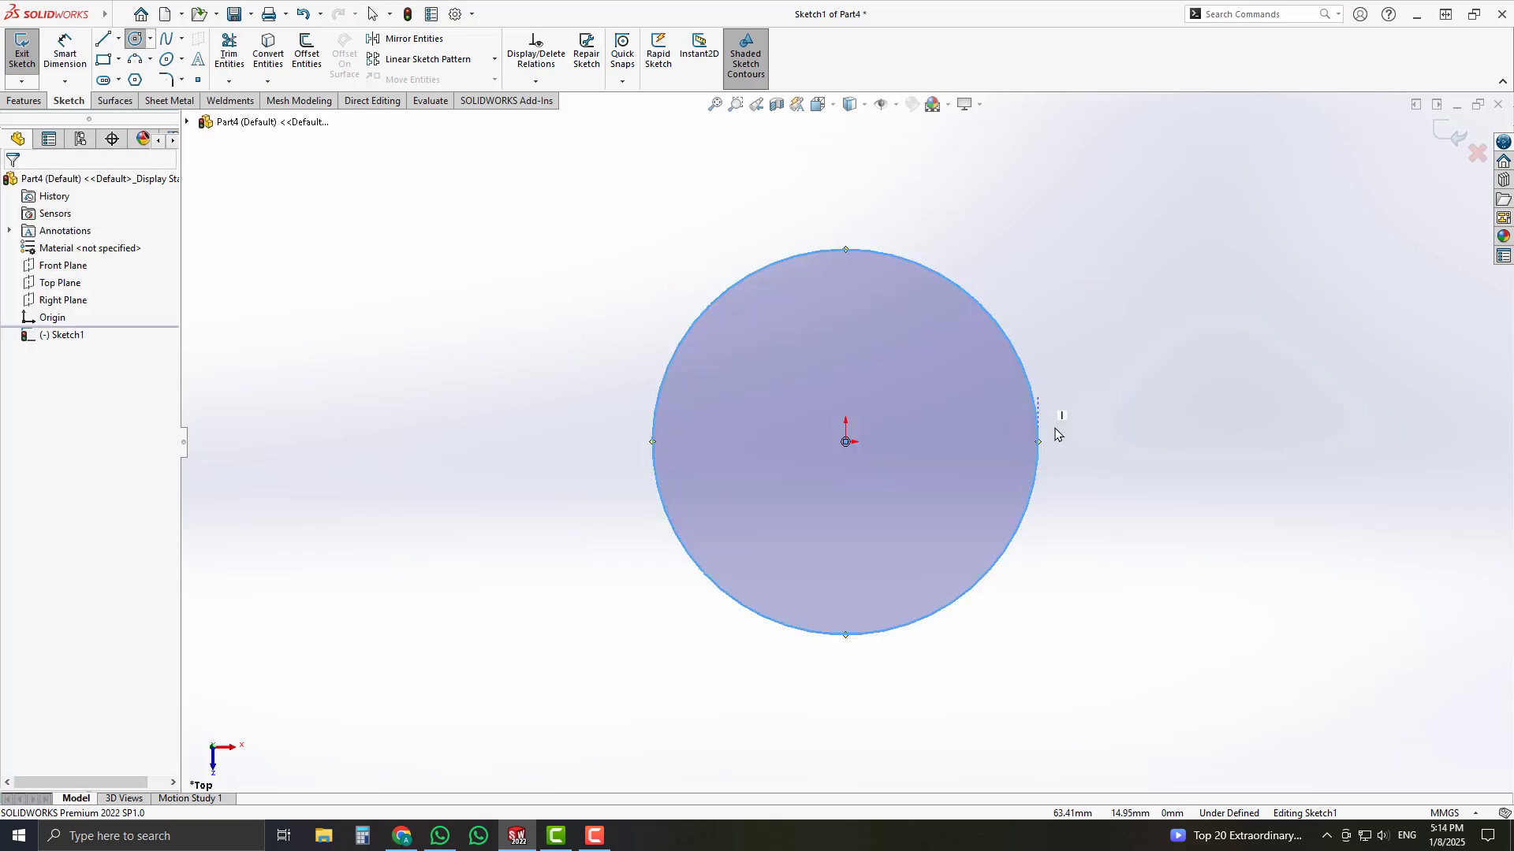
{"action": "left_click", "coordinate": [1435, 142]}
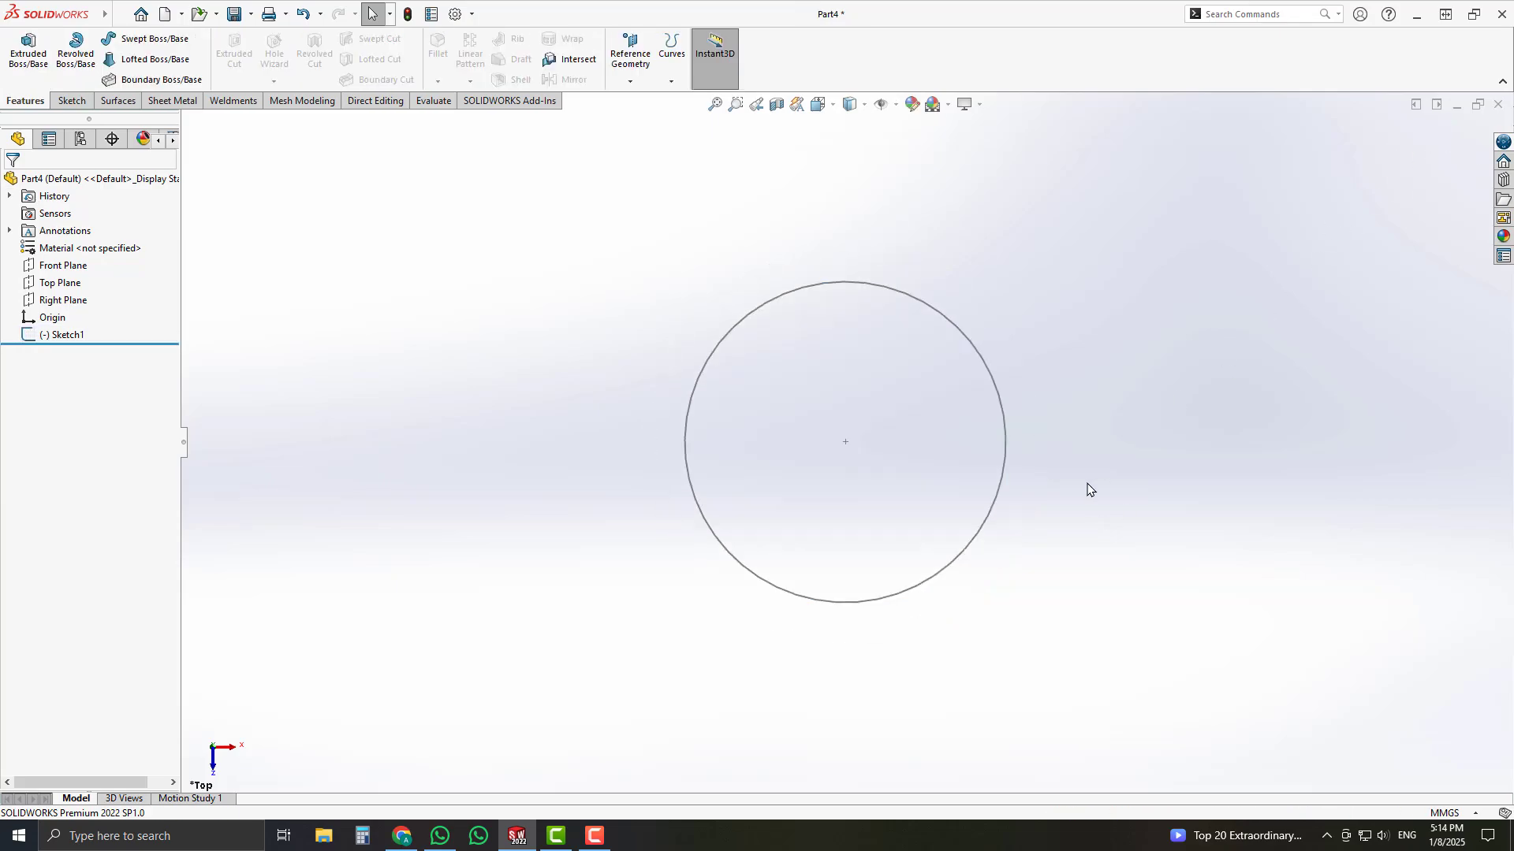
Step: On the Front Plane, sketch two separate upward lines leaning outward from opposite ends of the circle, the right one about 172 mm long
{"action": "left_click", "coordinate": [79, 266]}
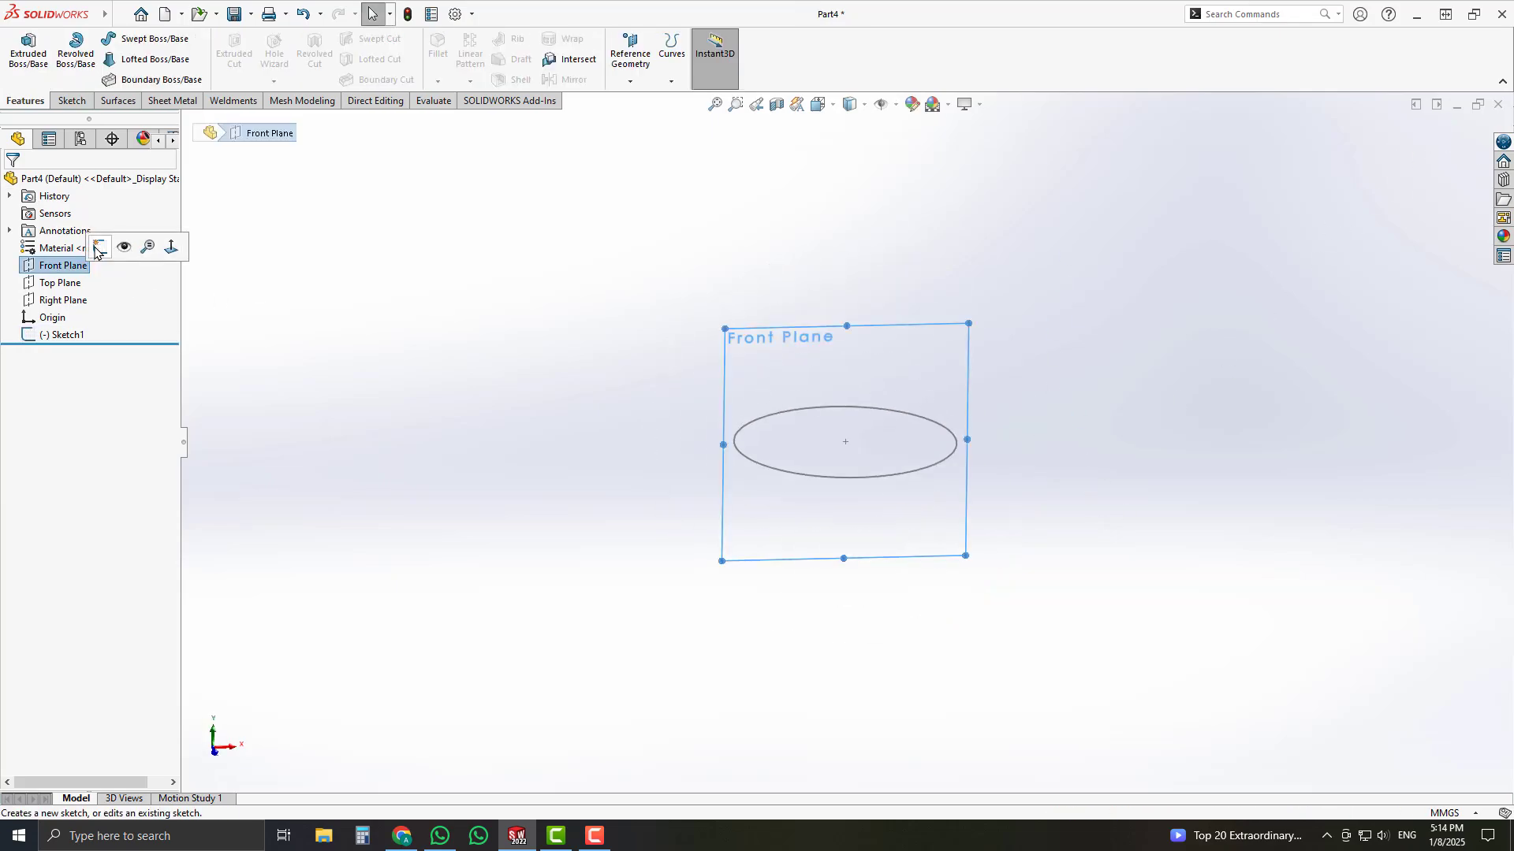
{"action": "left_click", "coordinate": [118, 246]}
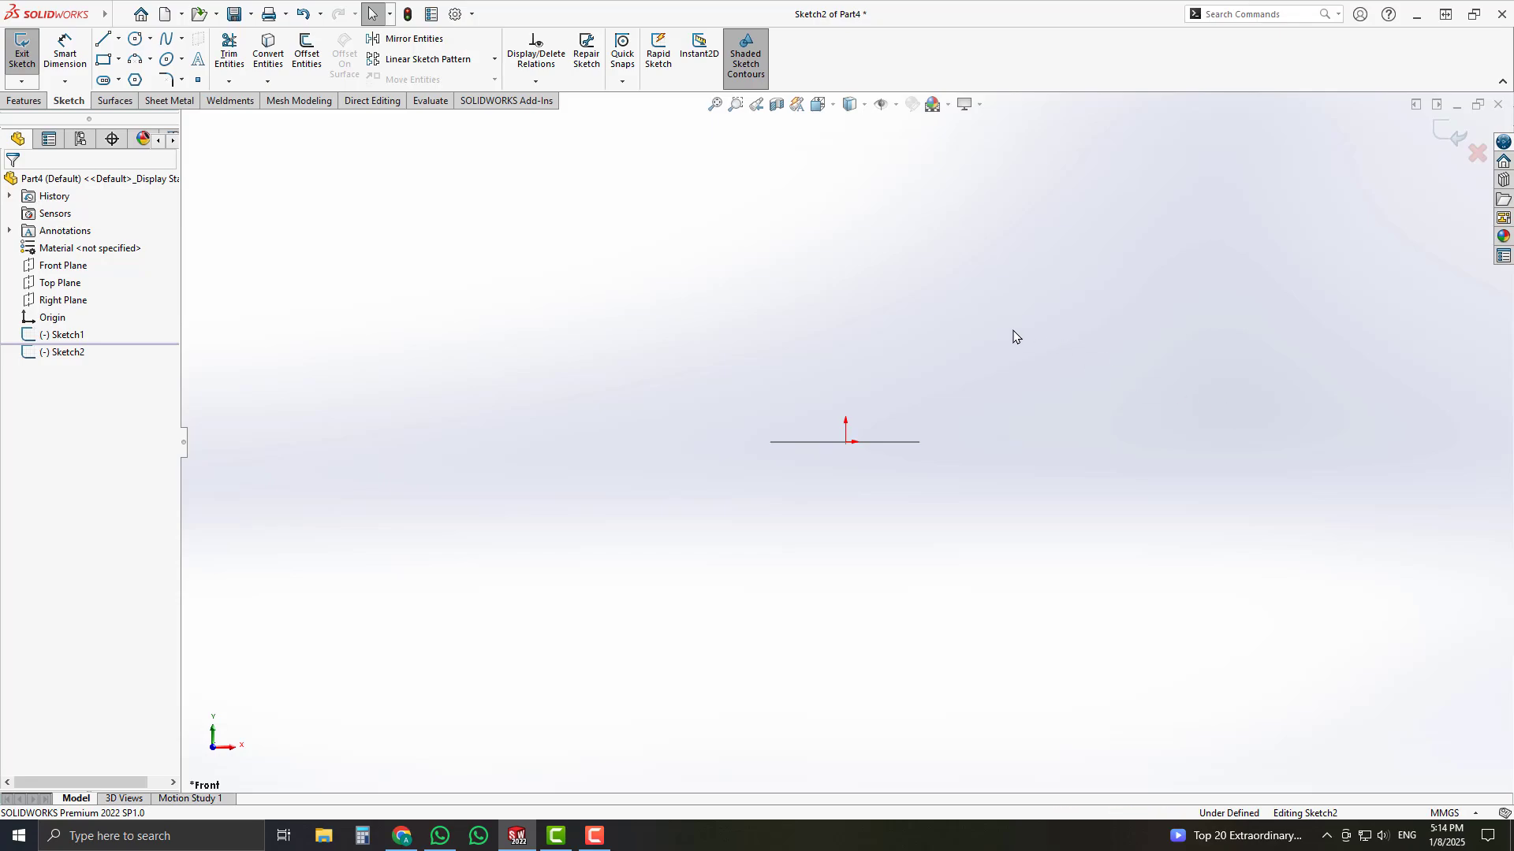
{"action": "key", "text": "l"}
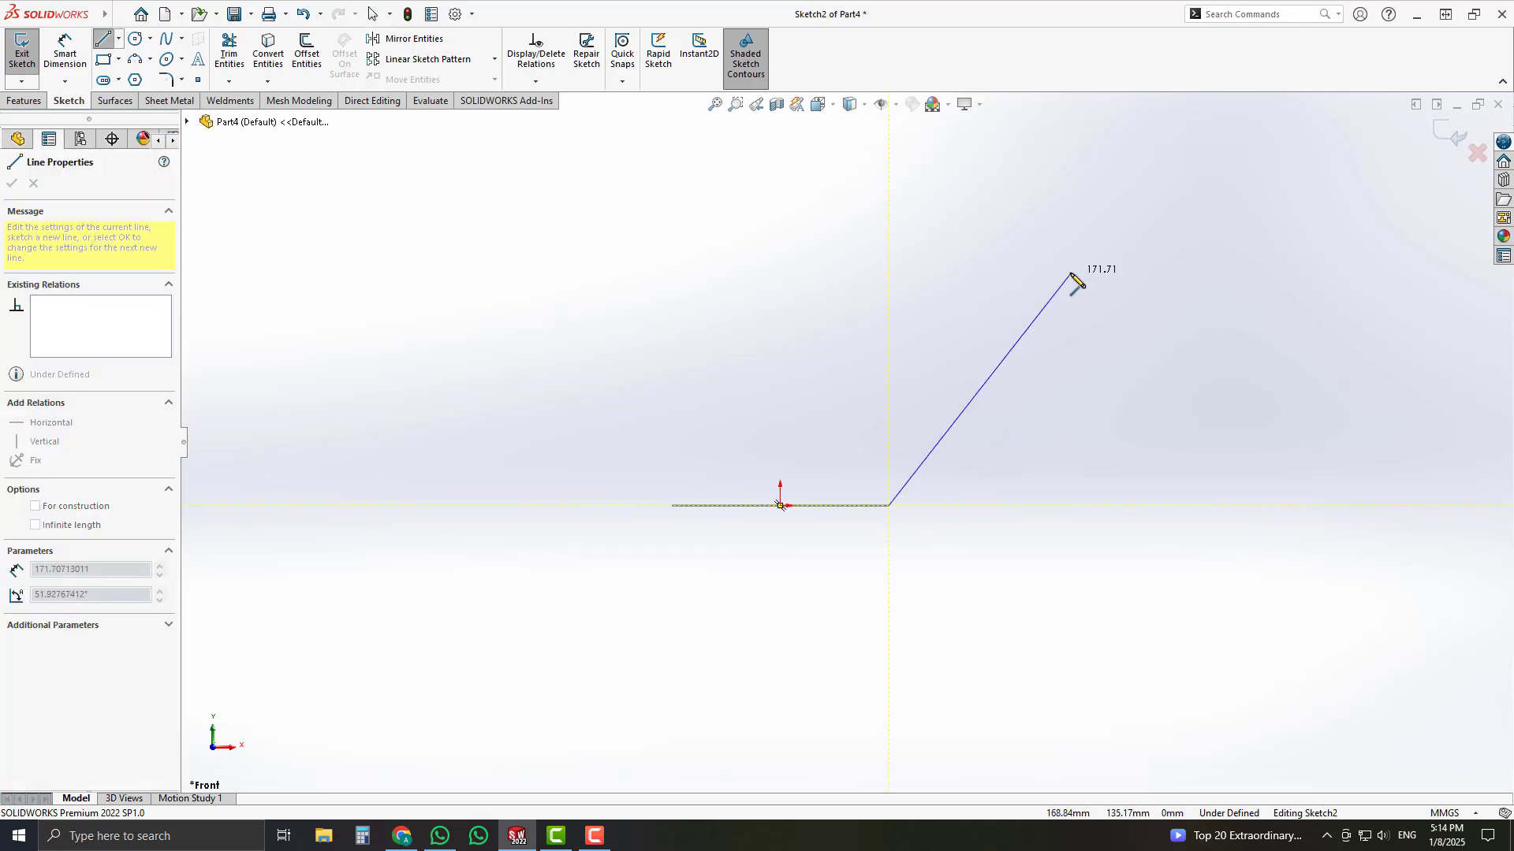
{"action": "left_click", "coordinate": [1071, 274]}
{"action": "key", "text": "Escape"}
{"action": "right_click_drag", "start_coordinate": [1213, 425], "coordinate": [1135, 431]}
{"action": "left_click", "coordinate": [675, 505]}
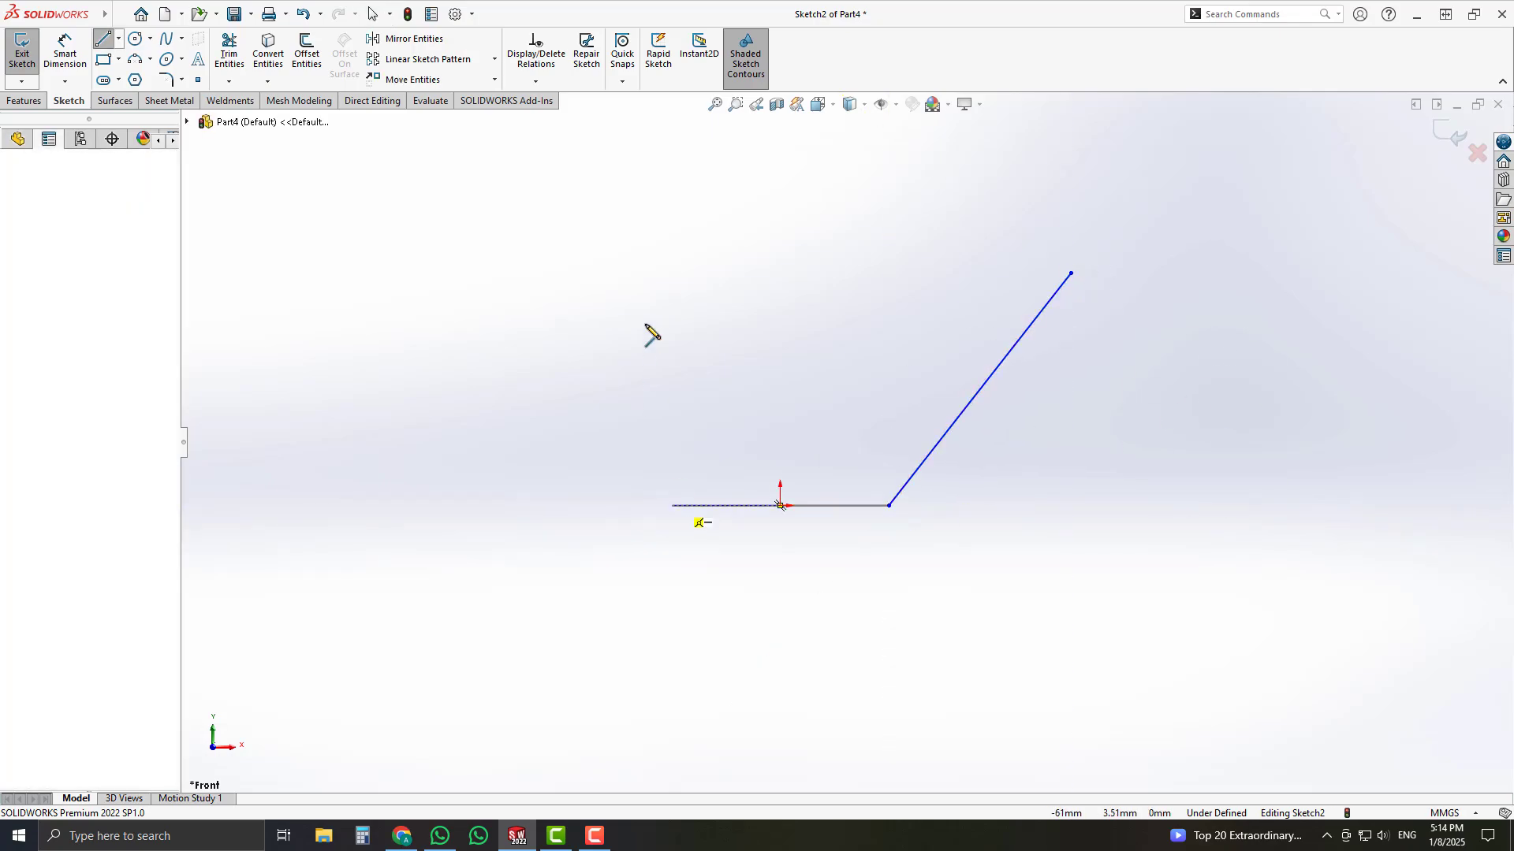
{"action": "left_click", "coordinate": [629, 282]}
{"action": "key", "text": "Escape"}
{"action": "scroll", "coordinate": [757, 475], "scroll_direction": "down", "scroll_amount": 2}
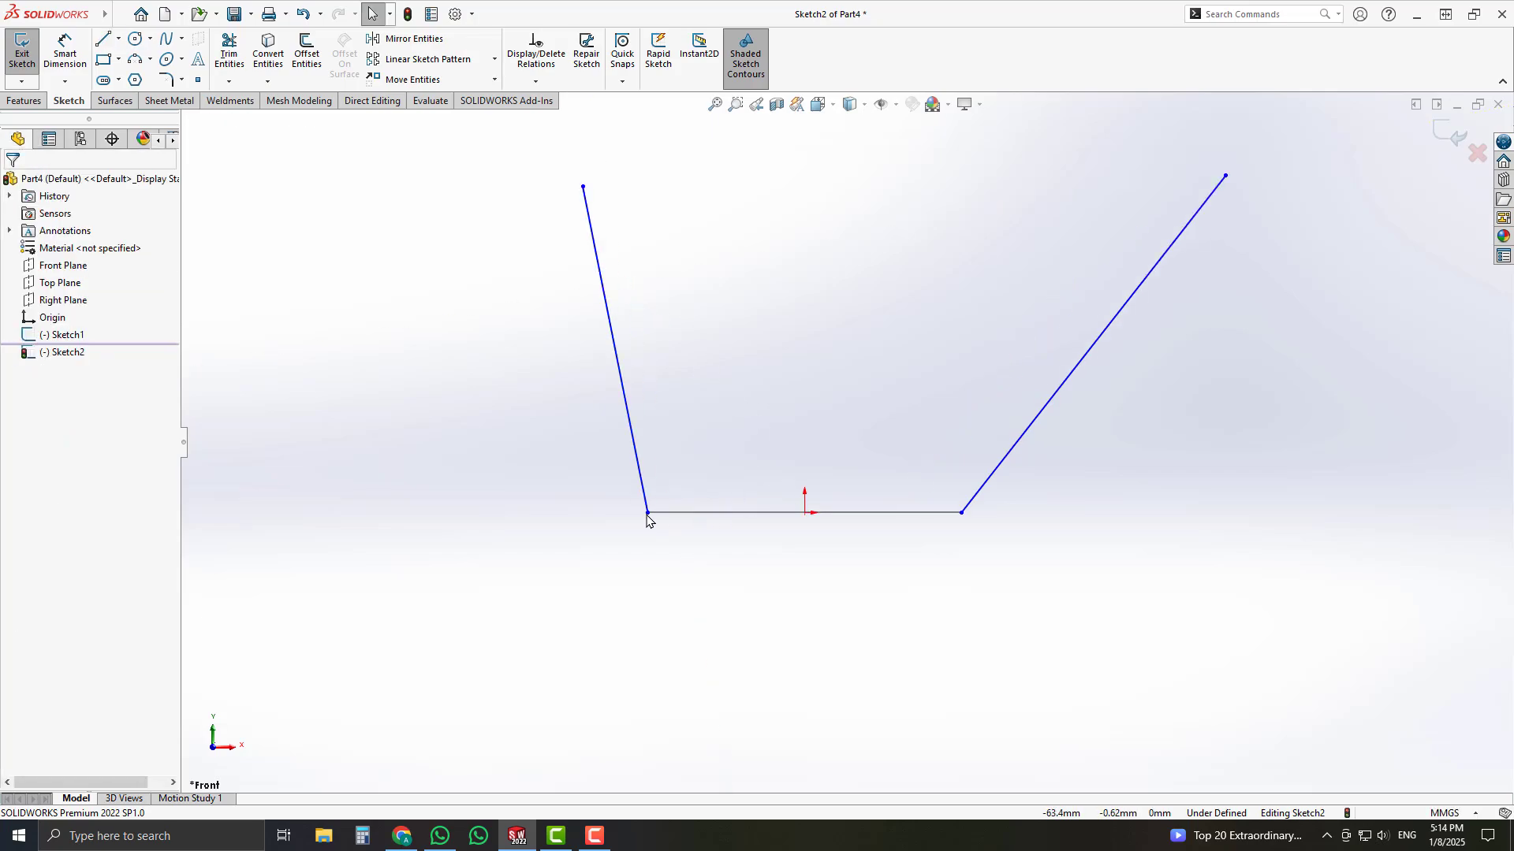
Step: Constrain the lower endpoints of both slanted lines to the circle with sketch relations and exit the sketch
{"action": "left_click", "coordinate": [648, 513]}
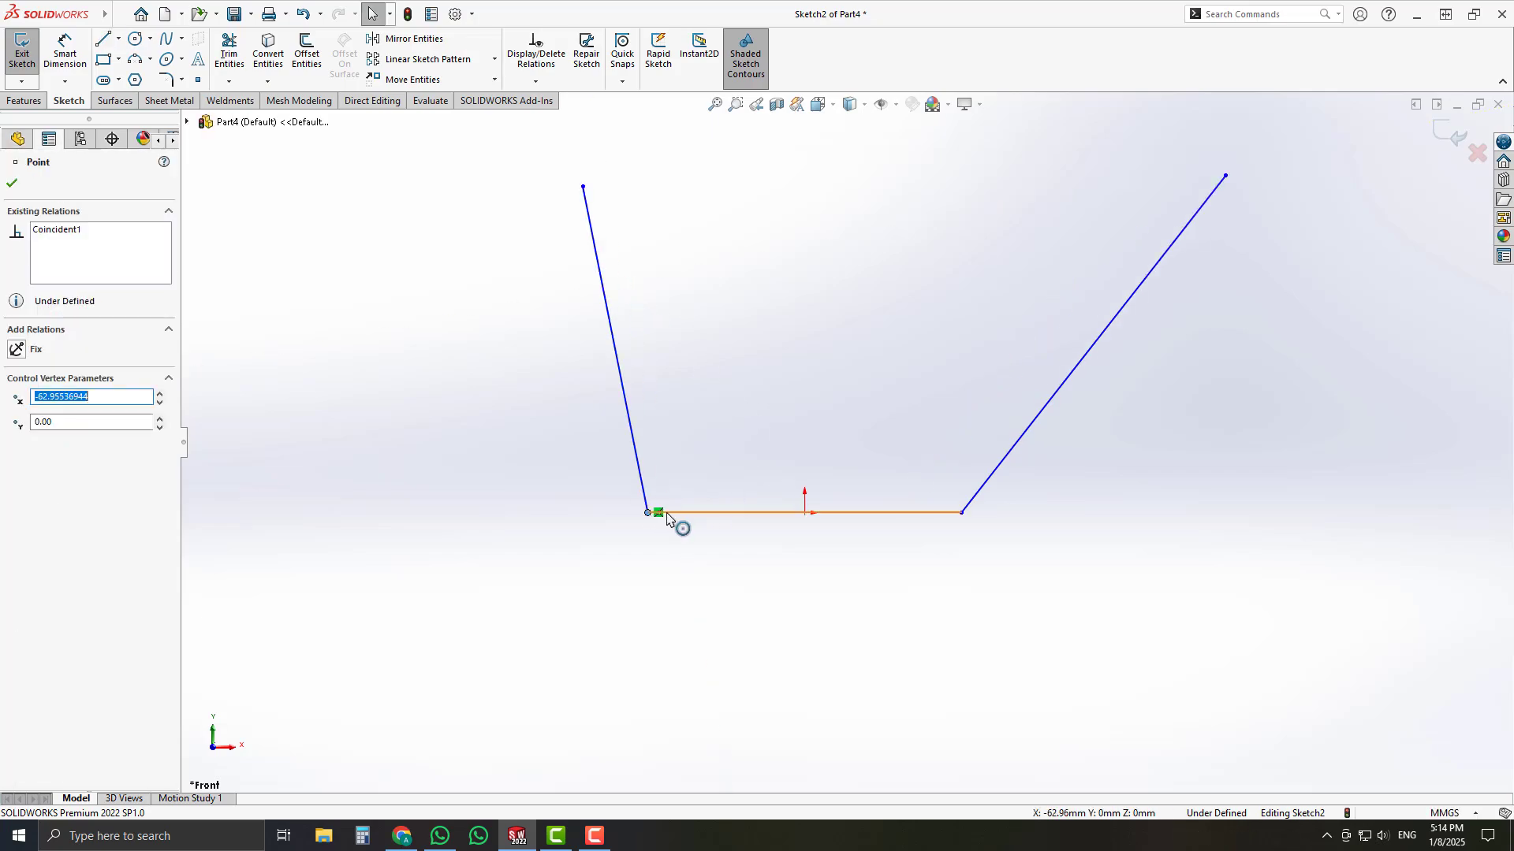
{"action": "left_click", "coordinate": [678, 513], "text": "ctrl"}
{"action": "left_click", "coordinate": [812, 420]}
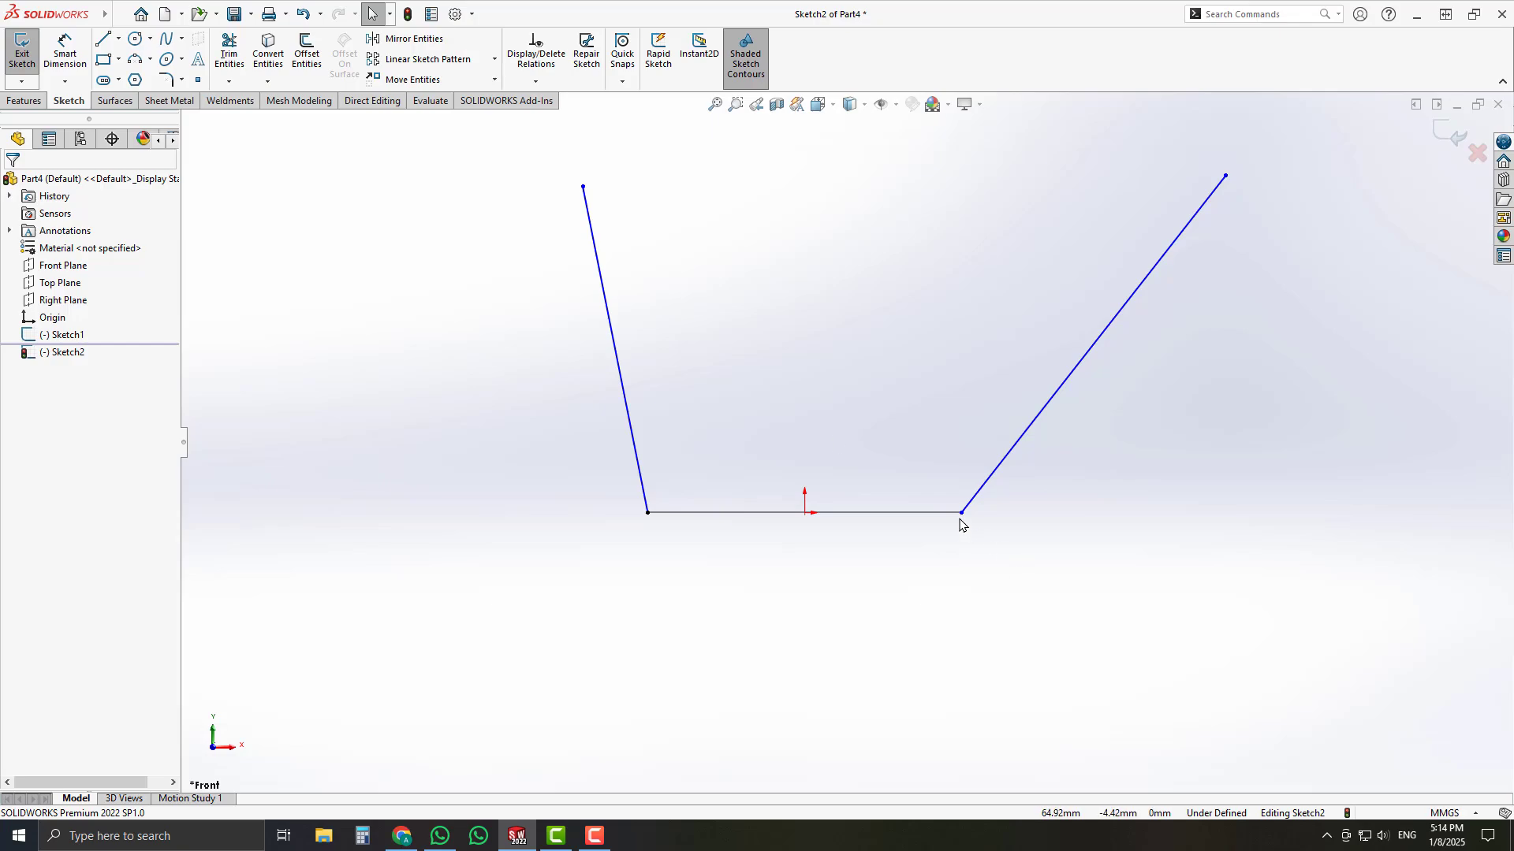
{"action": "left_click", "coordinate": [962, 513]}
{"action": "left_click", "coordinate": [938, 513], "text": "ctrl"}
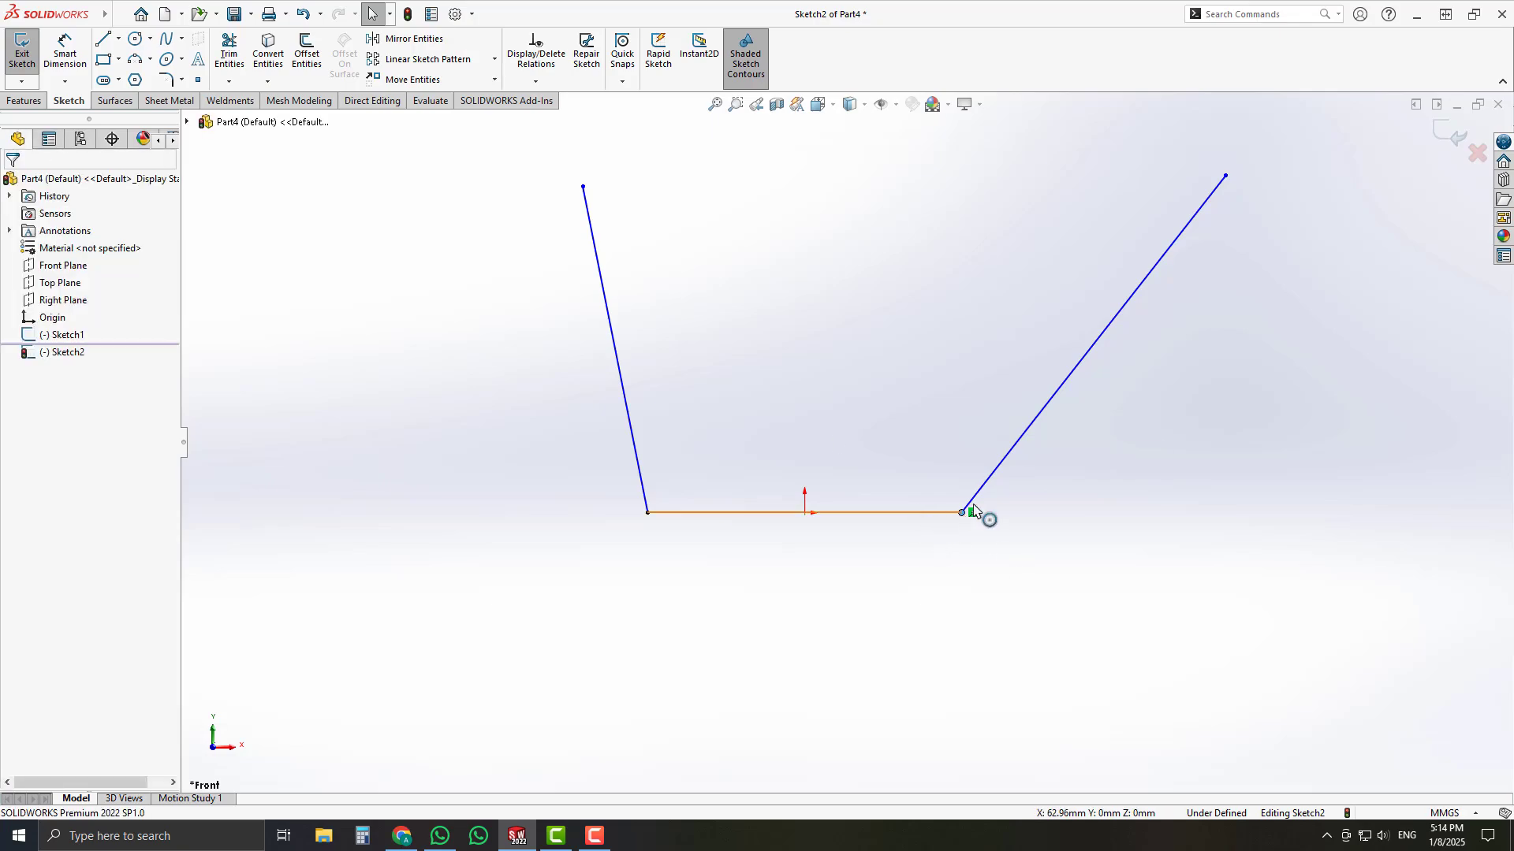
{"action": "left_click", "coordinate": [946, 361]}
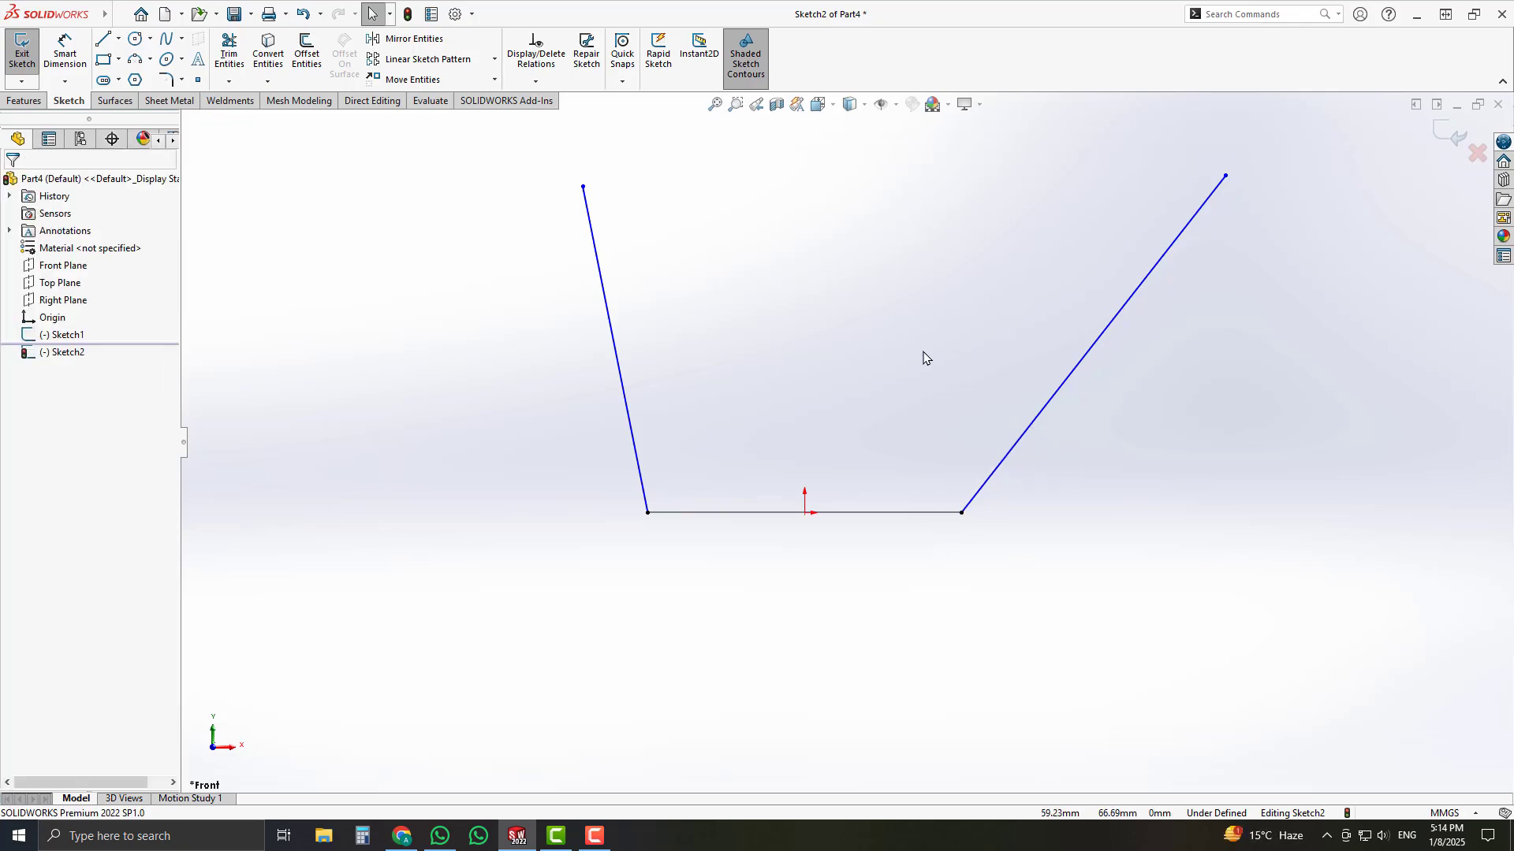
{"action": "scroll", "coordinate": [862, 341], "scroll_direction": "up", "scroll_amount": 3}
{"action": "middle_click_drag", "start_coordinate": [862, 341], "coordinate": [864, 486]}
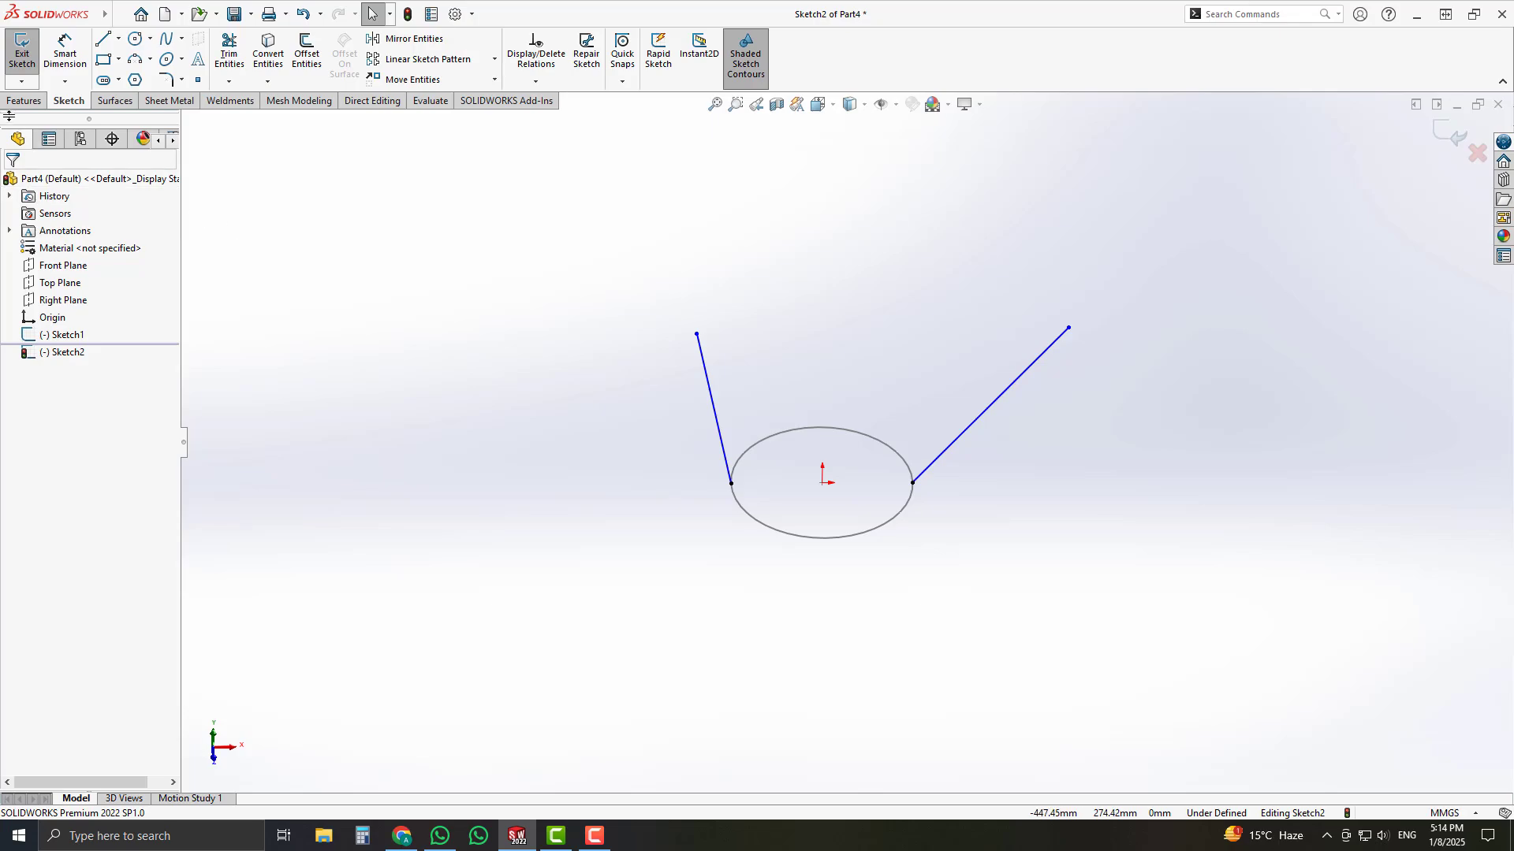
{"action": "left_click", "coordinate": [24, 101]}
{"action": "key", "text": "ctrl+b"}
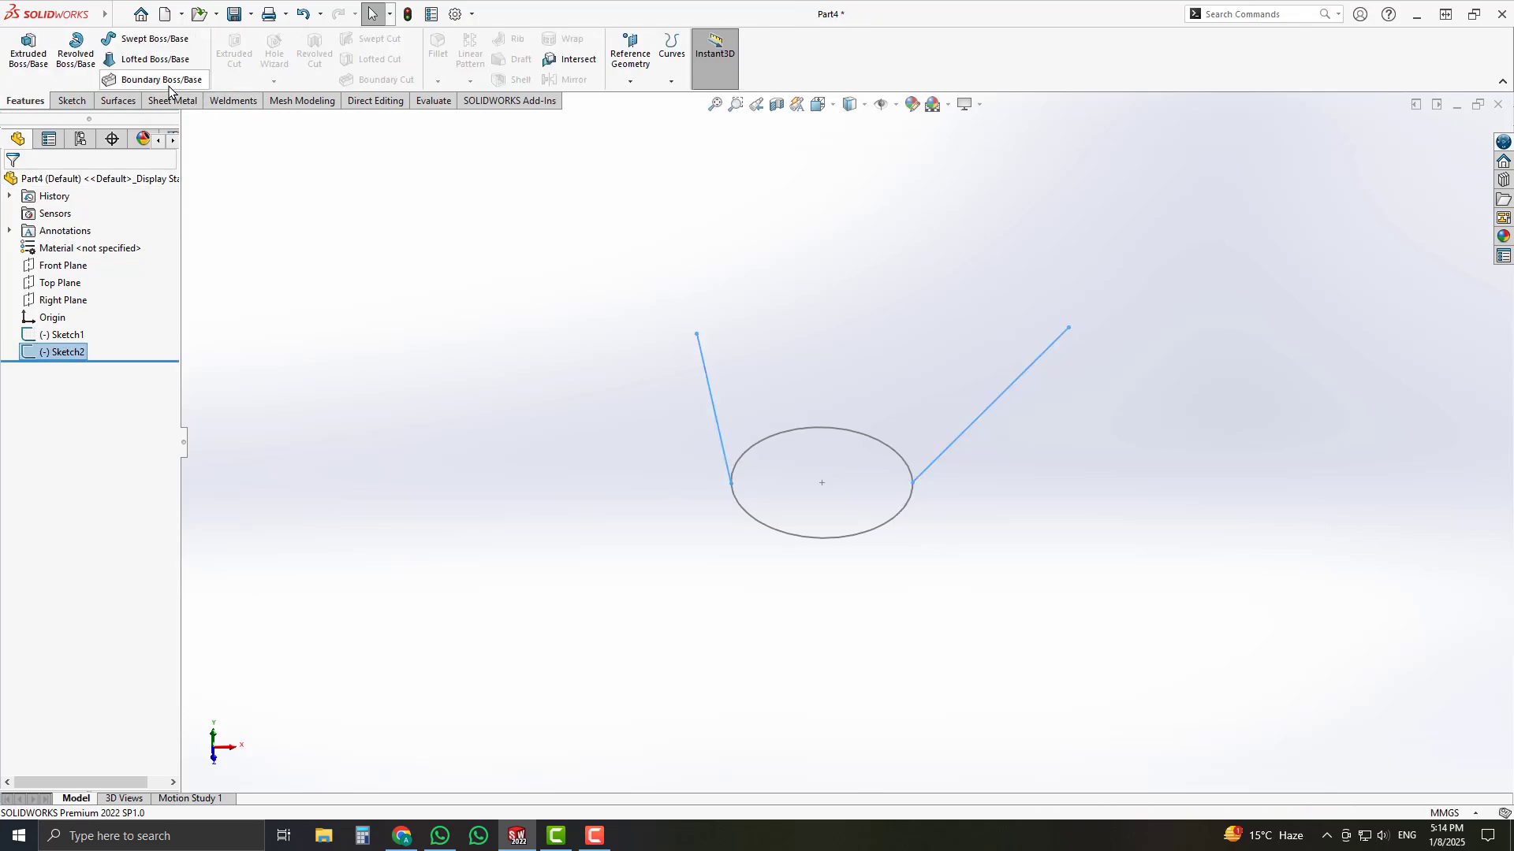
Step: Create a Boundary Boss with the circle as Direction 1 and the two slanted lines as separate open groups in Direction 2
{"action": "left_click", "coordinate": [167, 84]}
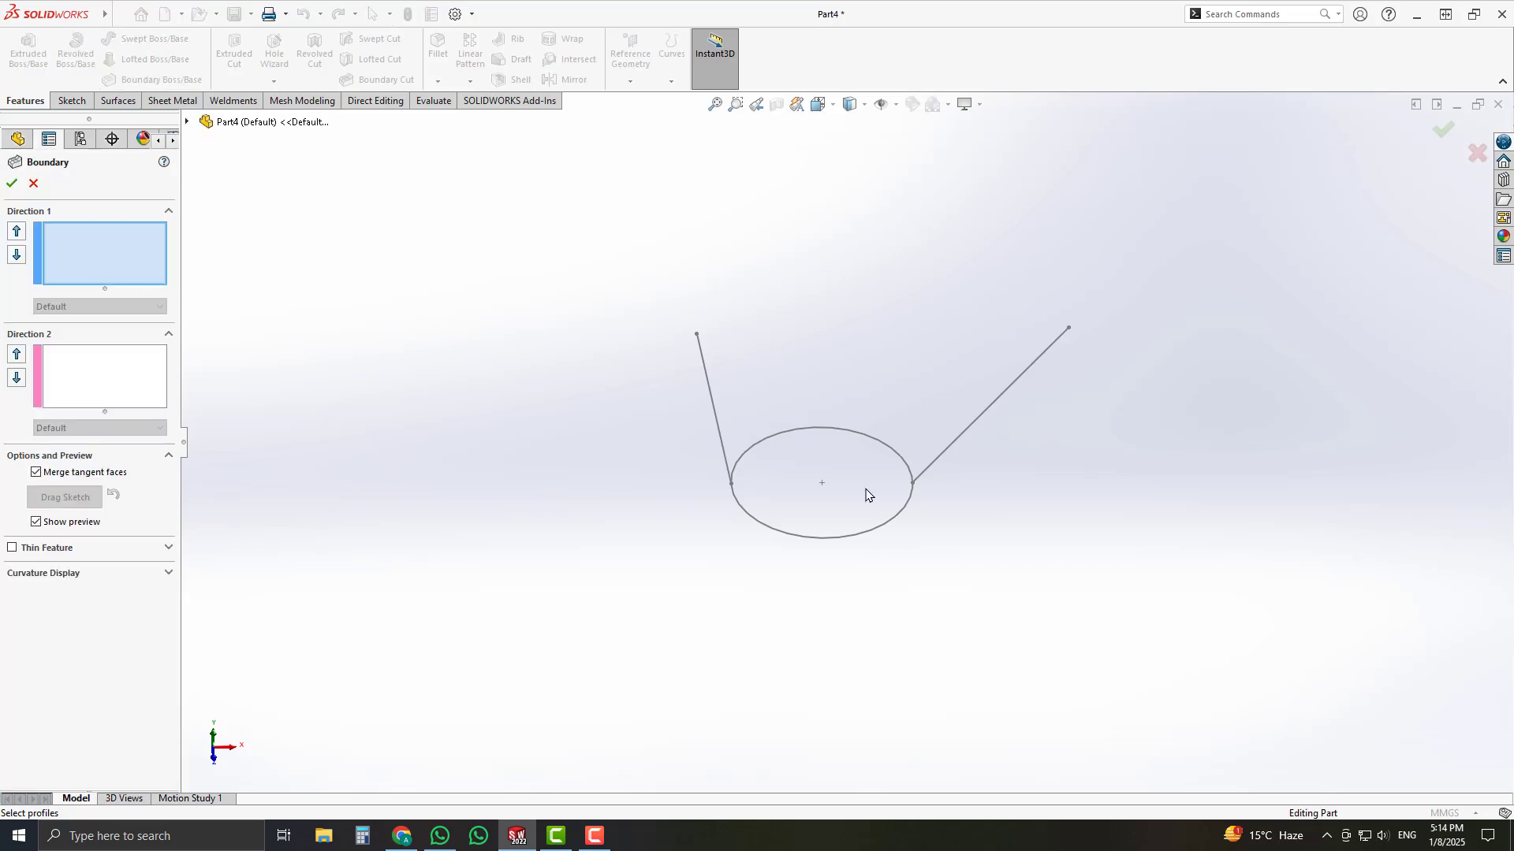
{"action": "left_click", "coordinate": [862, 436]}
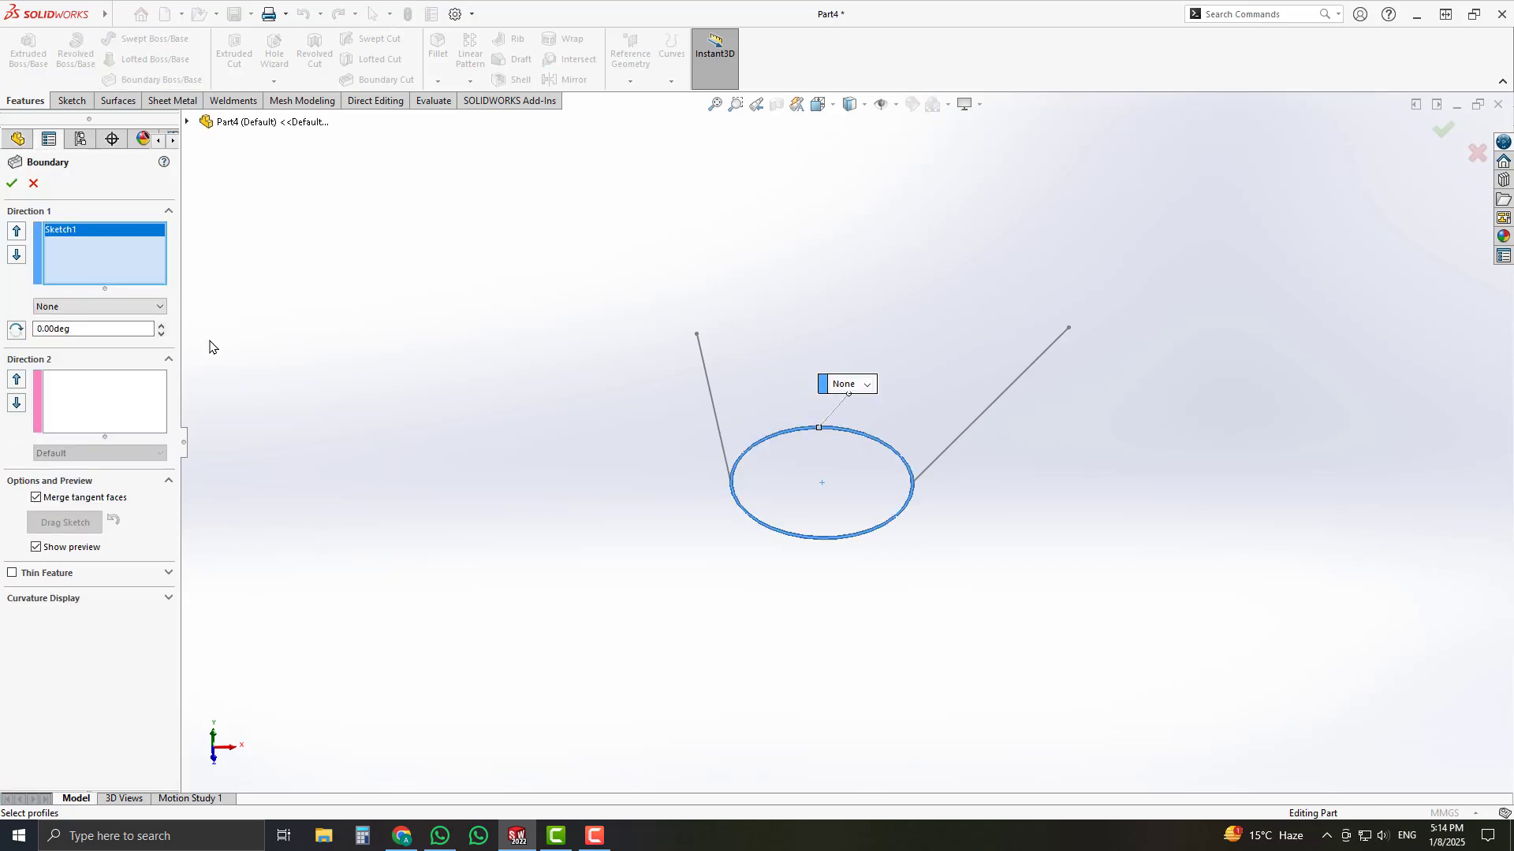
{"action": "left_click", "coordinate": [150, 425]}
{"action": "left_click", "coordinate": [1009, 396]}
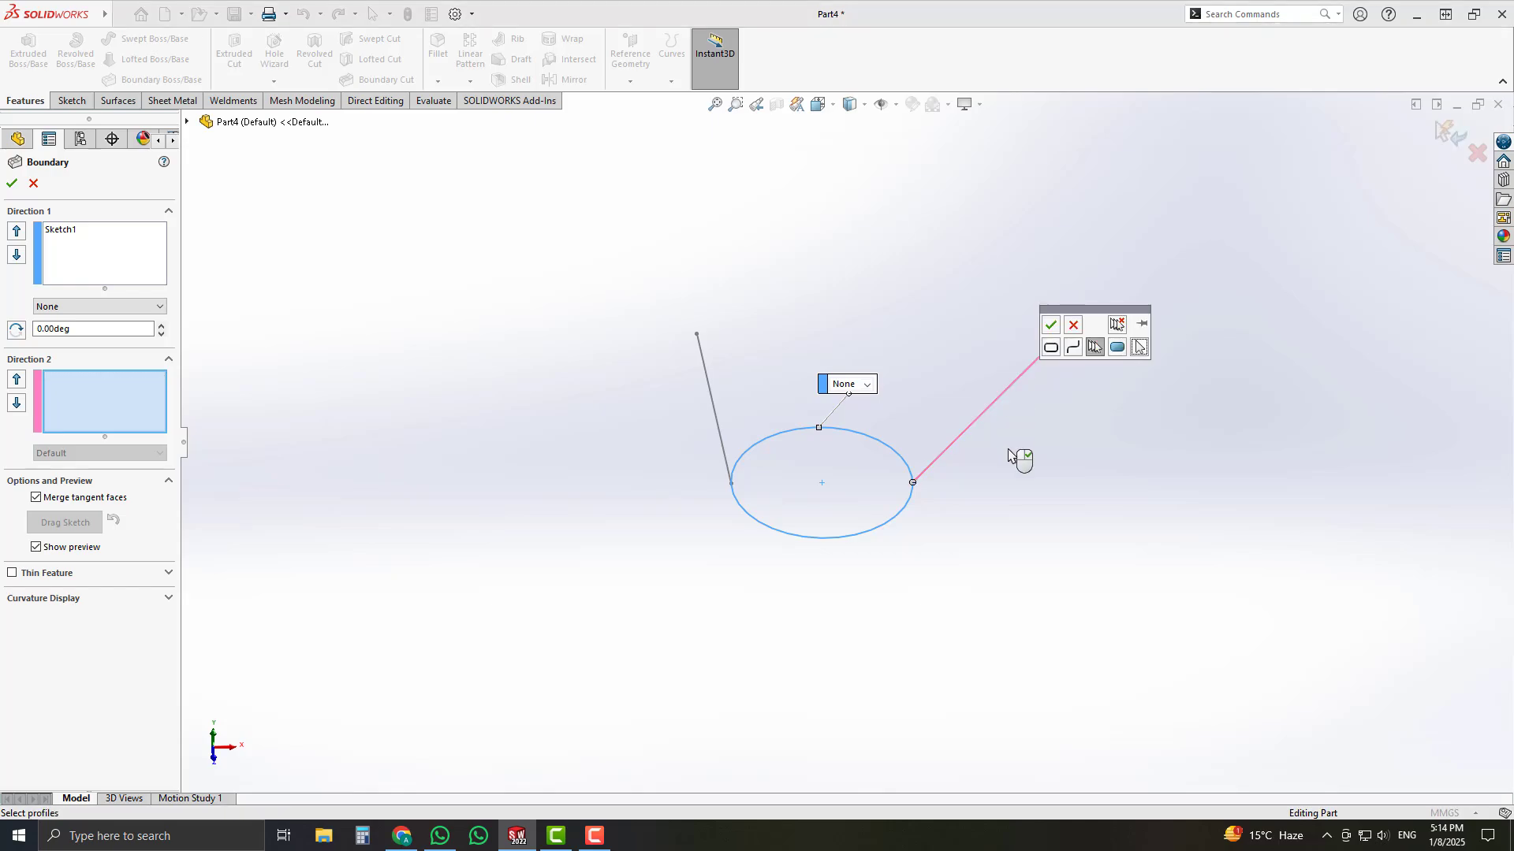
{"action": "left_click", "coordinate": [1050, 324]}
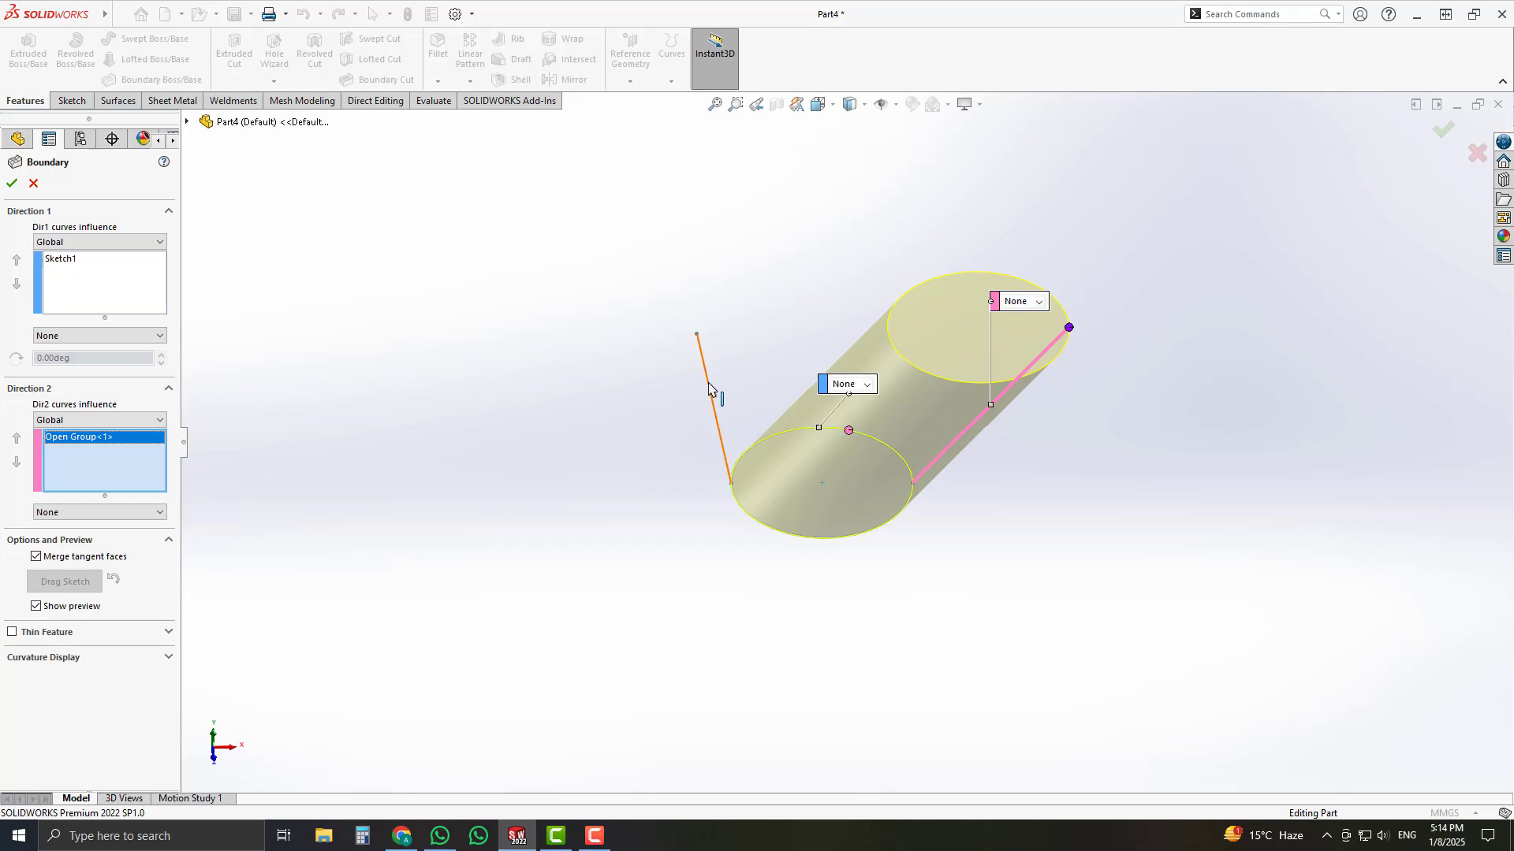
{"action": "left_click", "coordinate": [712, 395]}
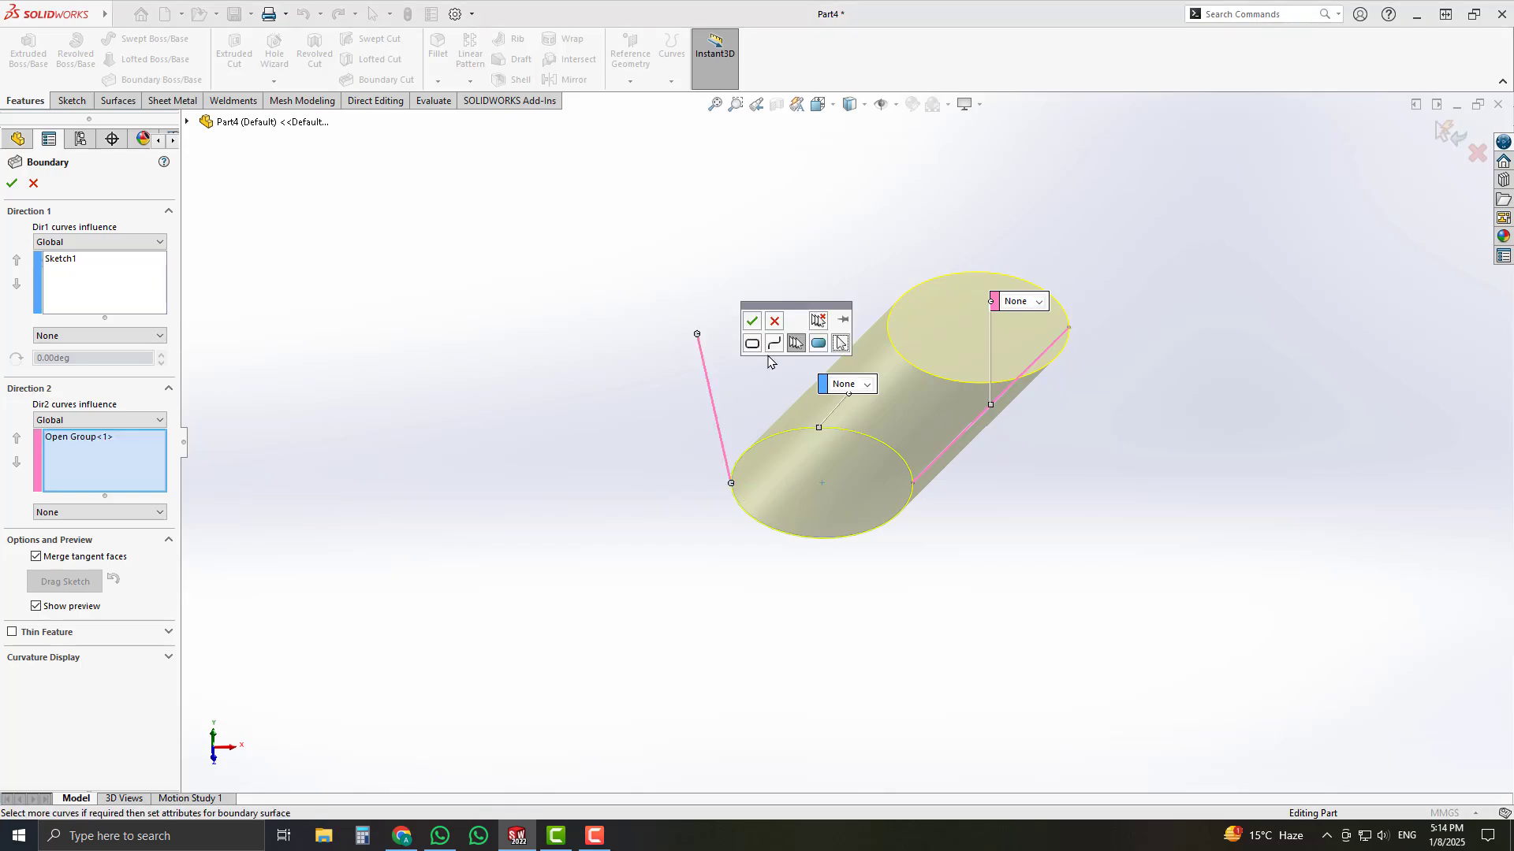
{"action": "left_click", "coordinate": [751, 321]}
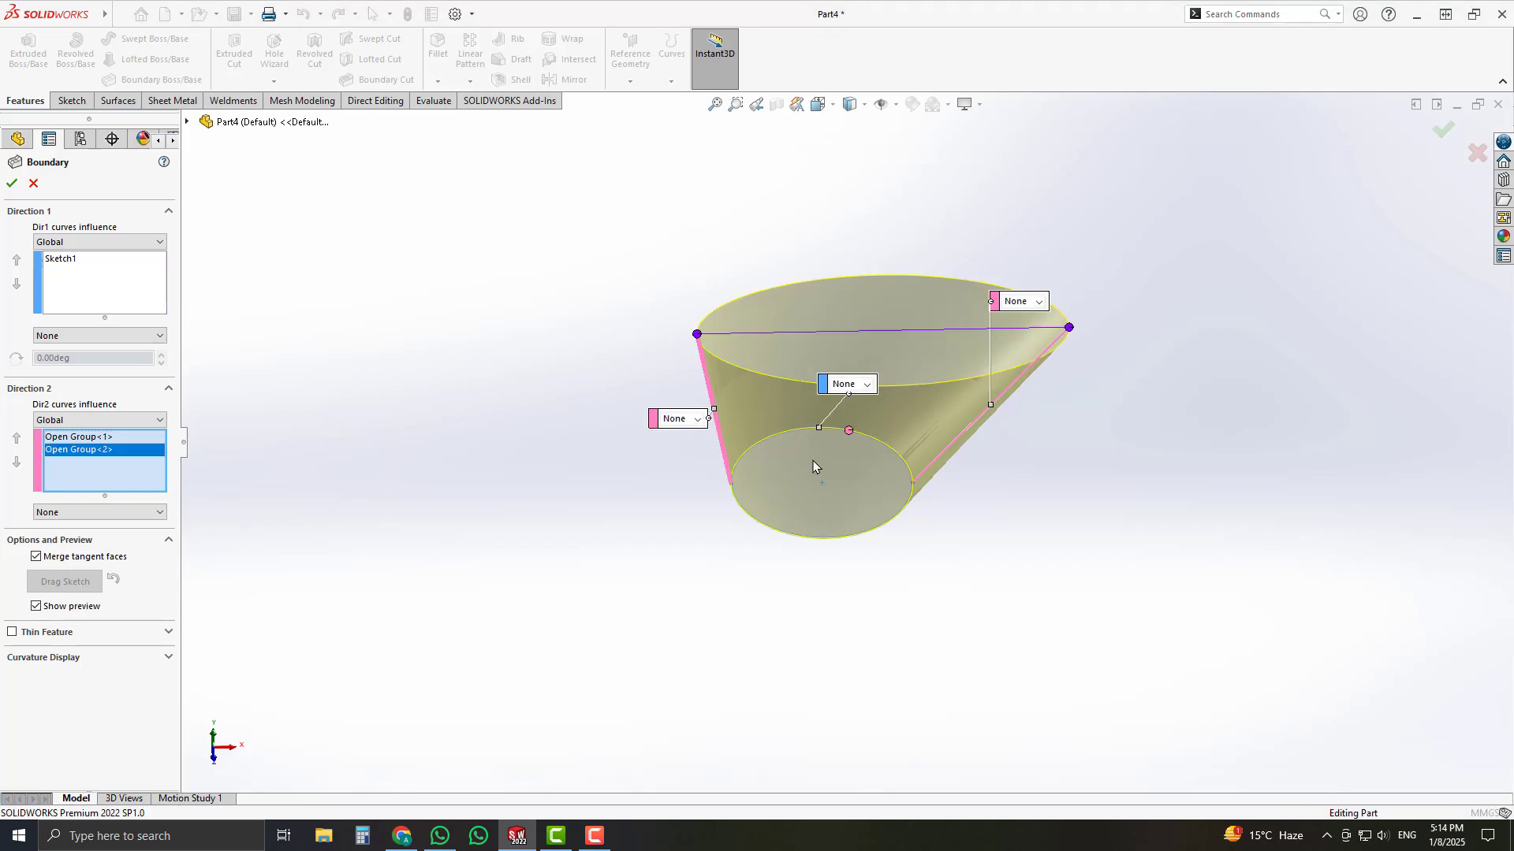
{"action": "left_click", "coordinate": [12, 183]}
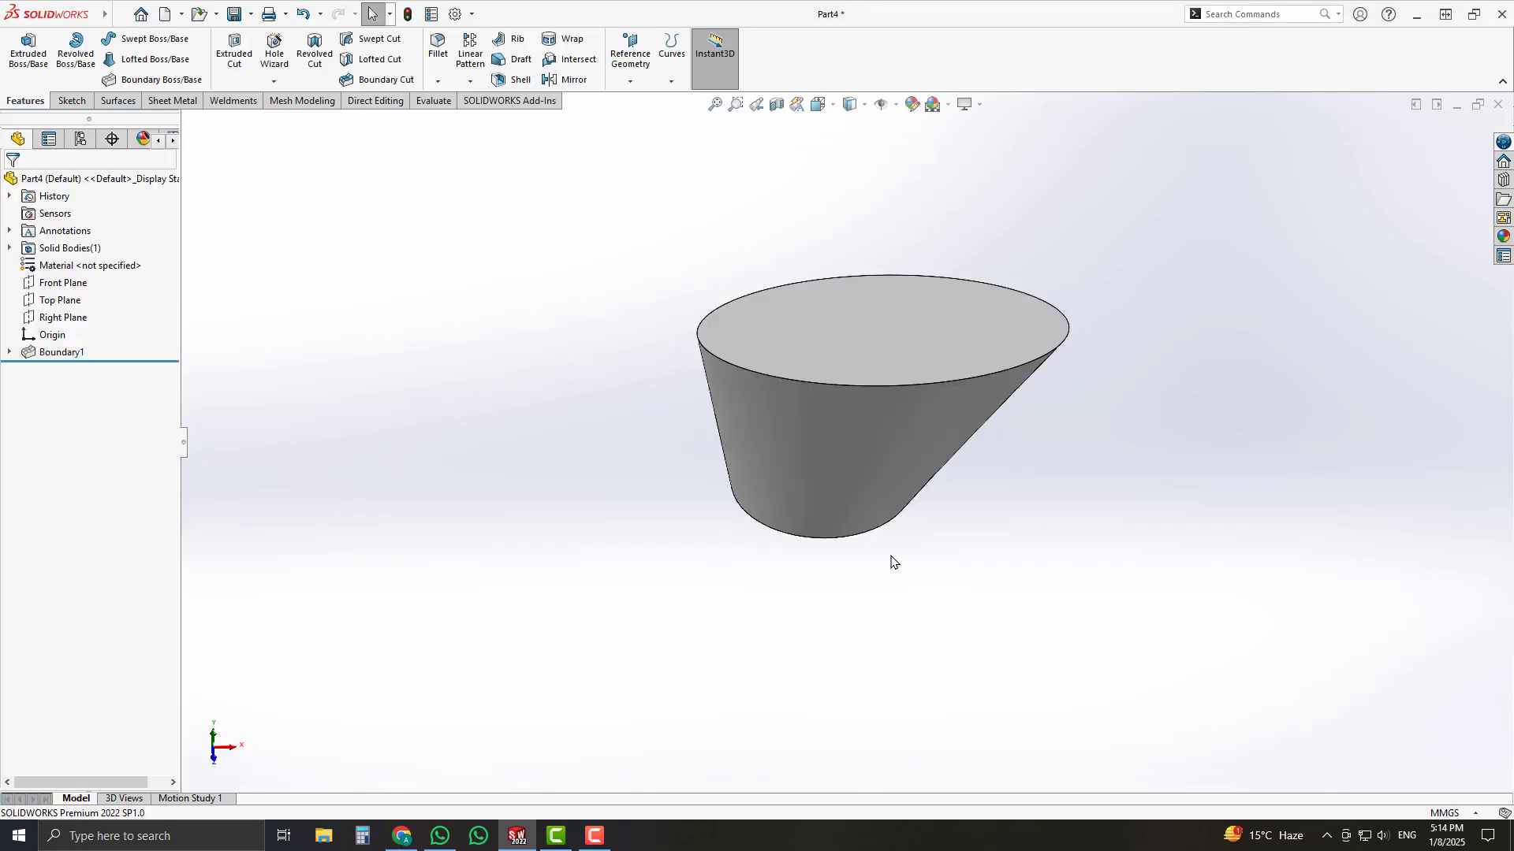
{"action": "mouse_move", "coordinate": [889, 564]}
{"action": "middle_mouse_down"}
{"action": "mouse_move", "coordinate": [643, 558]}
{"action": "mouse_move", "coordinate": [891, 542]}
{"action": "middle_mouse_up"}
{"action": "scroll", "coordinate": [942, 390], "scroll_direction": "down", "scroll_amount": 2}
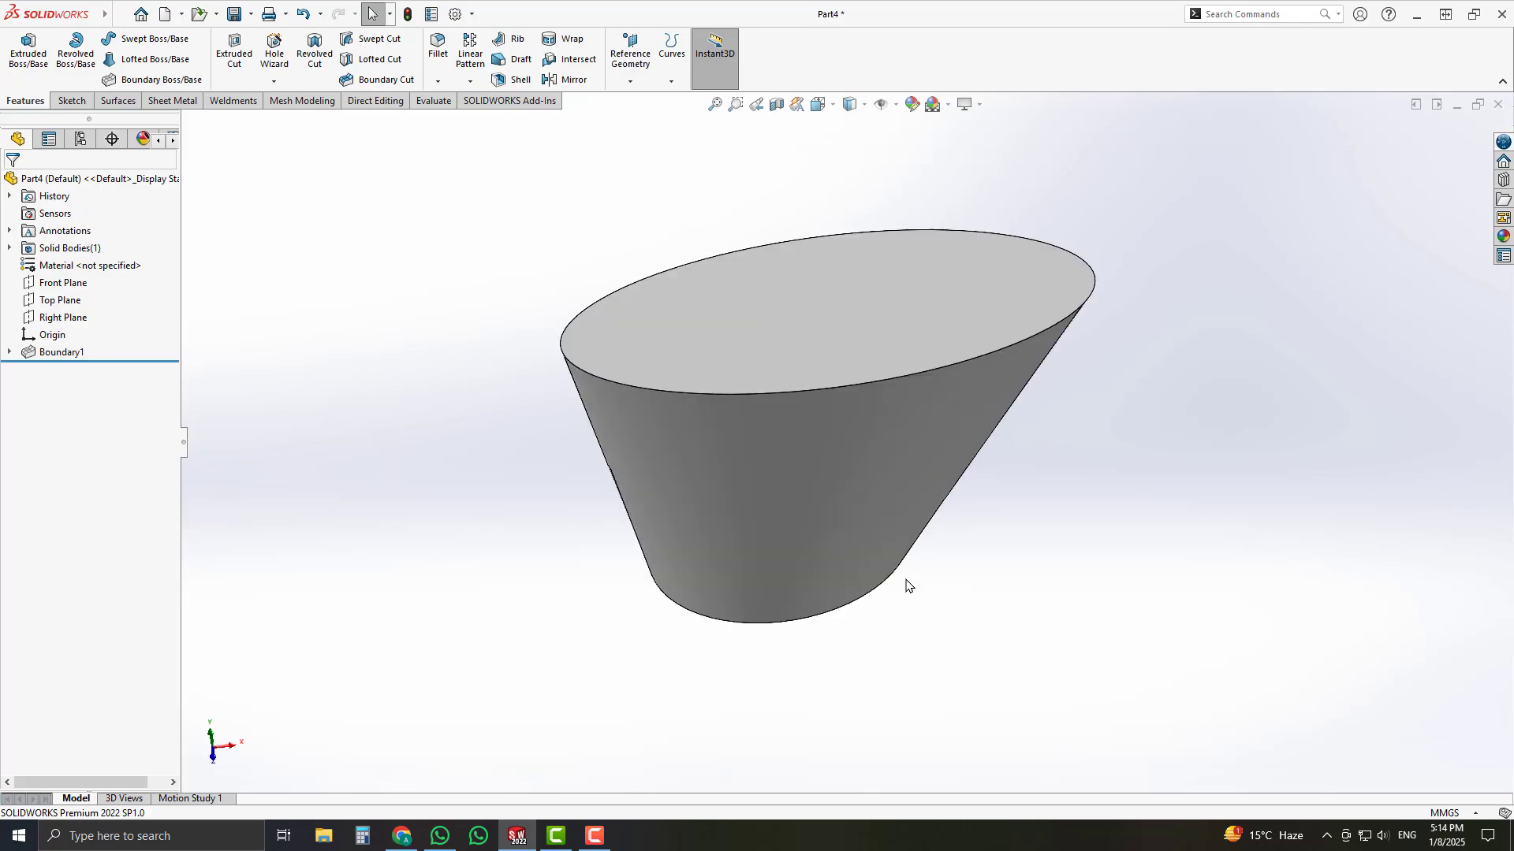